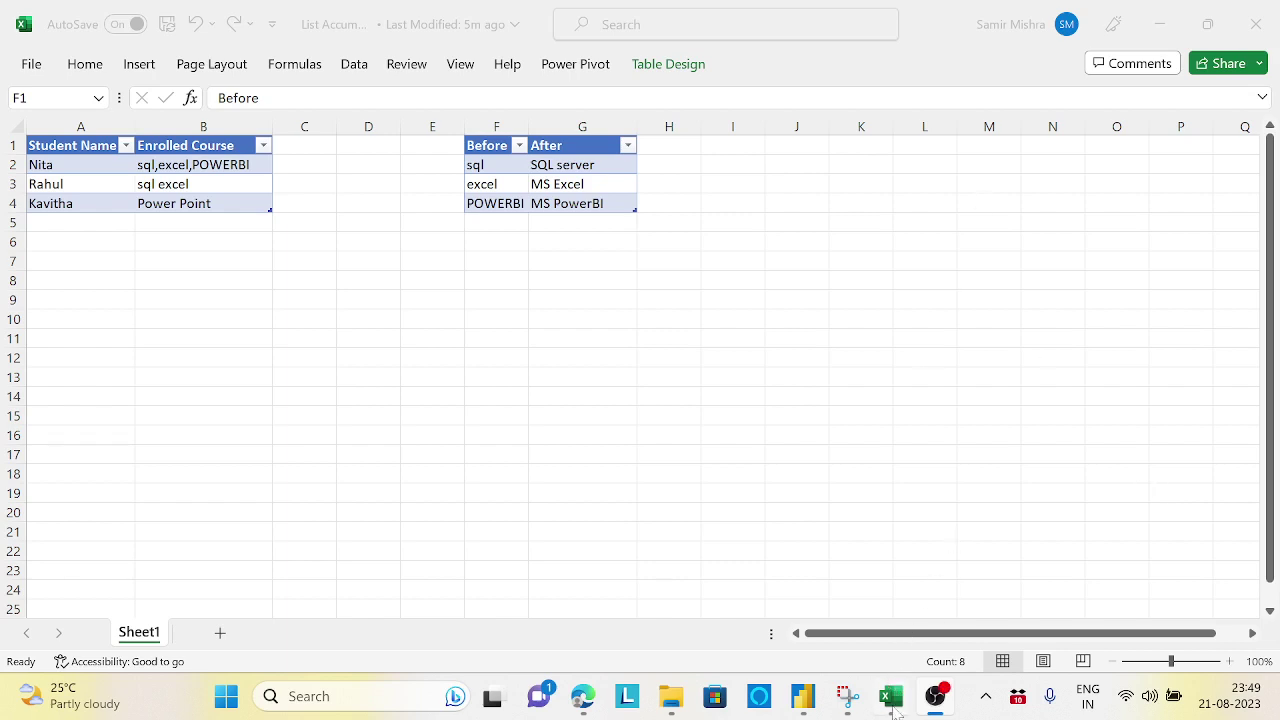
Bring the Excel workbook forward and select cell B2 to show its comma-separated course list.
{"action": "mouse_move", "coordinate": [895, 712]}
{"action": "left_click", "coordinate": [897, 626]}
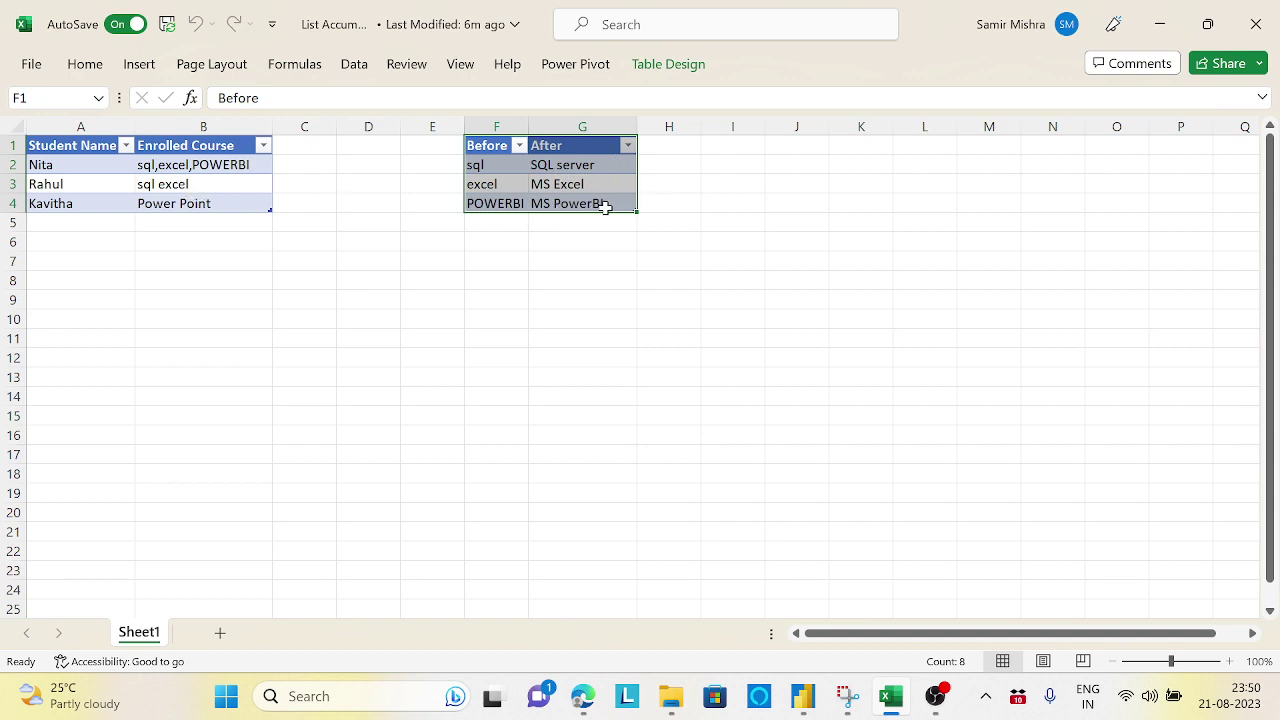
{"action": "left_click", "coordinate": [205, 168]}
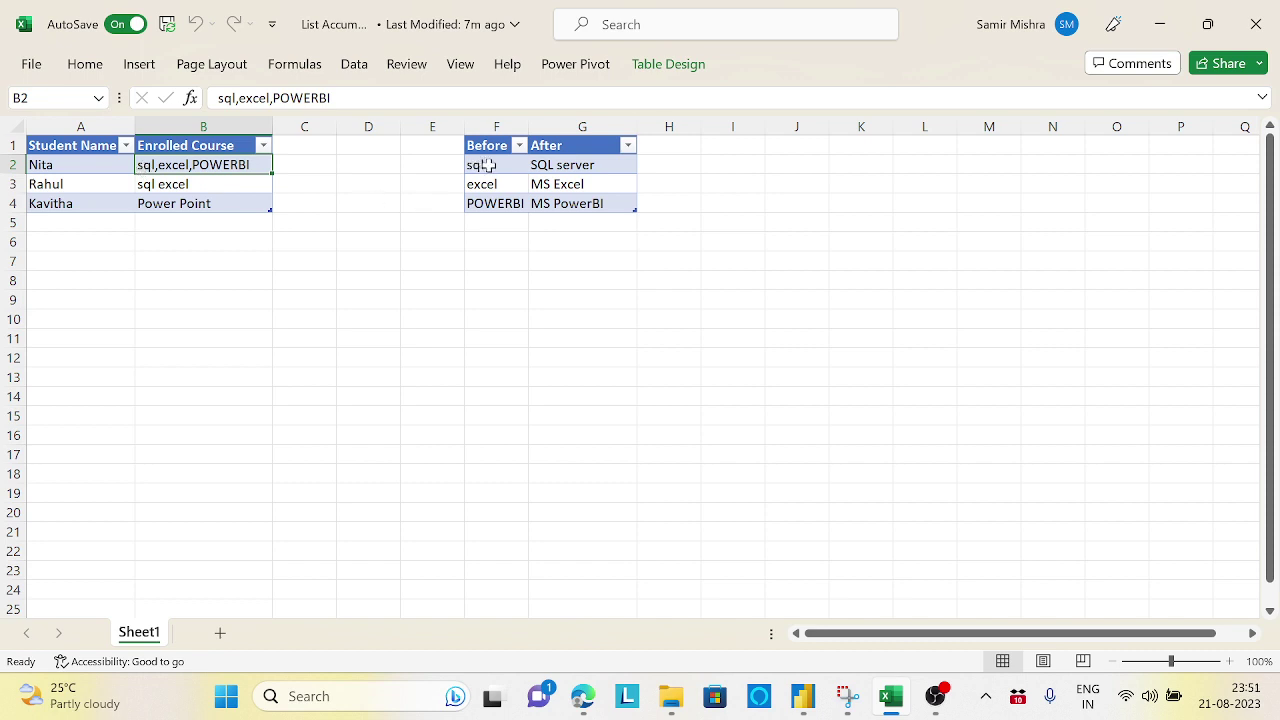
{"action": "left_click", "coordinate": [580, 167]}
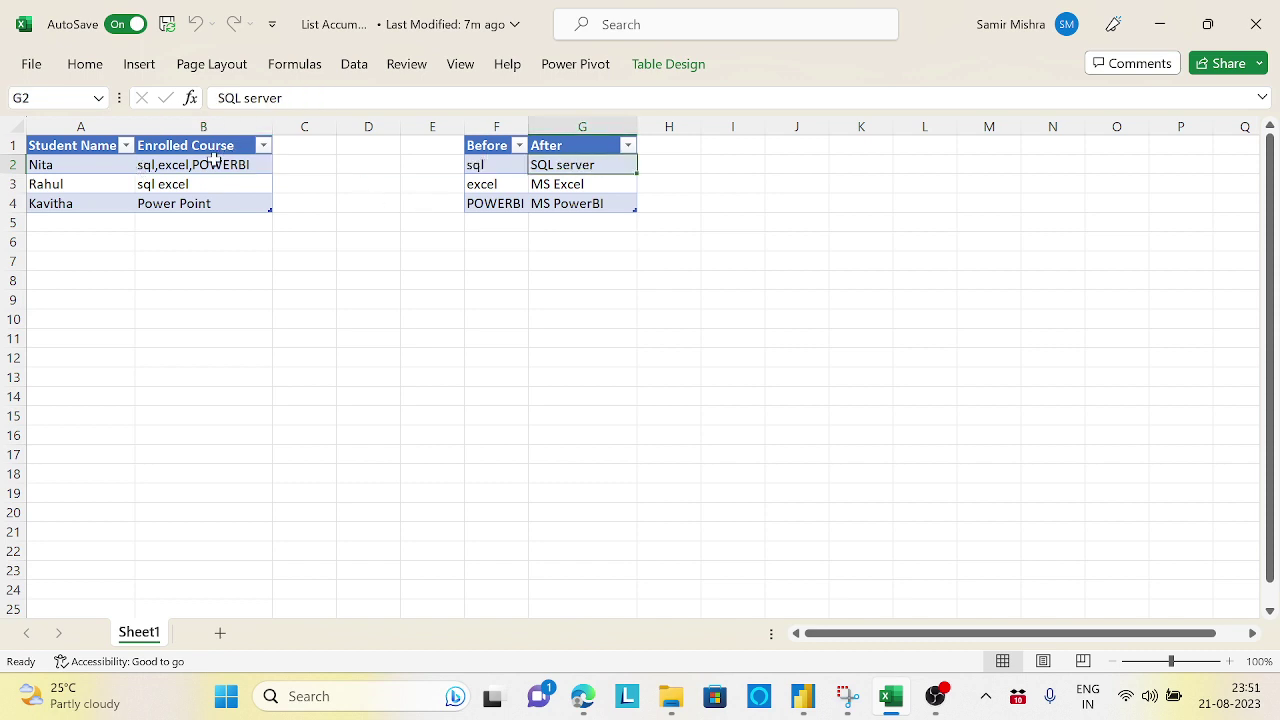
{"action": "left_click", "coordinate": [171, 170]}
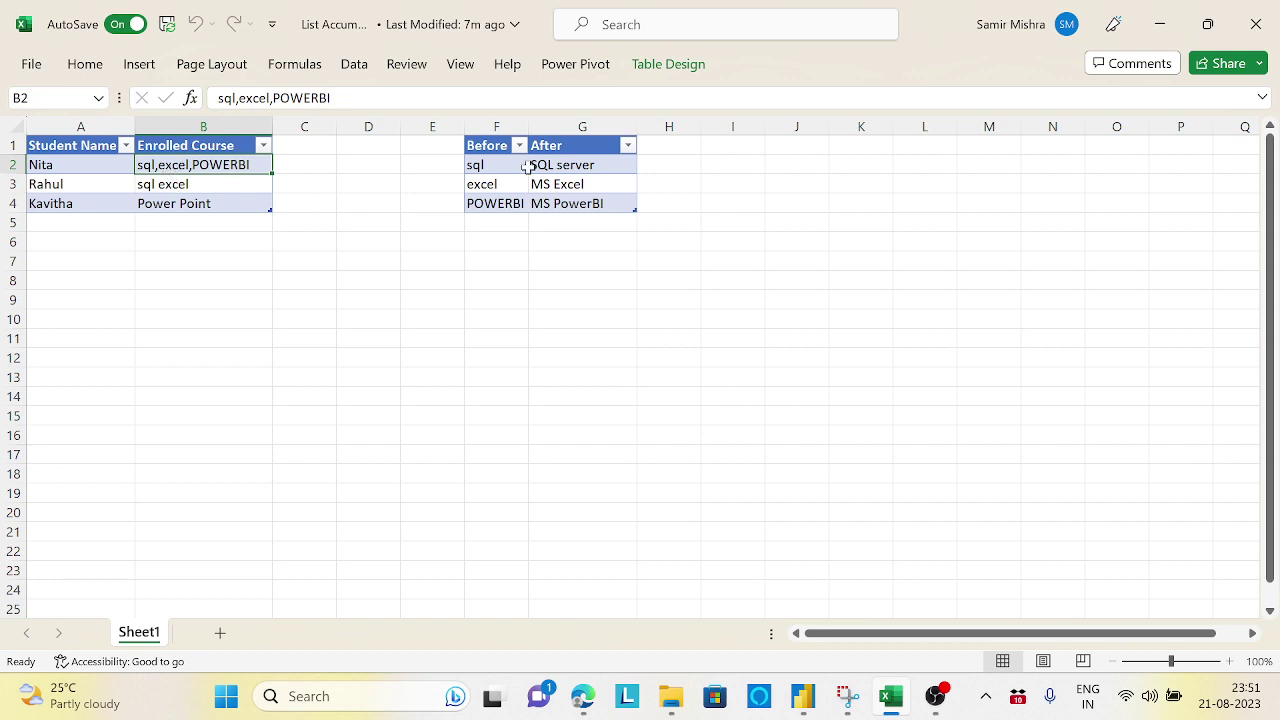
{"action": "left_click", "coordinate": [557, 188]}
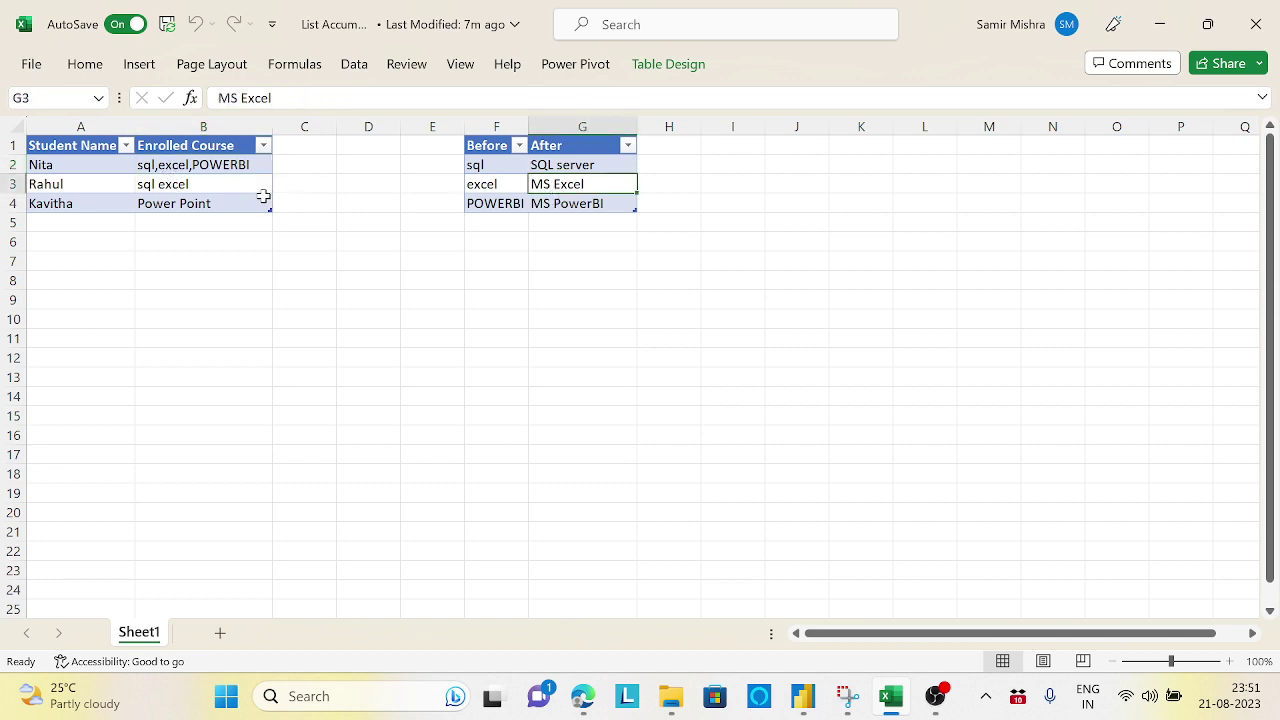
{"action": "left_click", "coordinate": [236, 168]}
{"action": "left_click", "coordinate": [545, 204]}
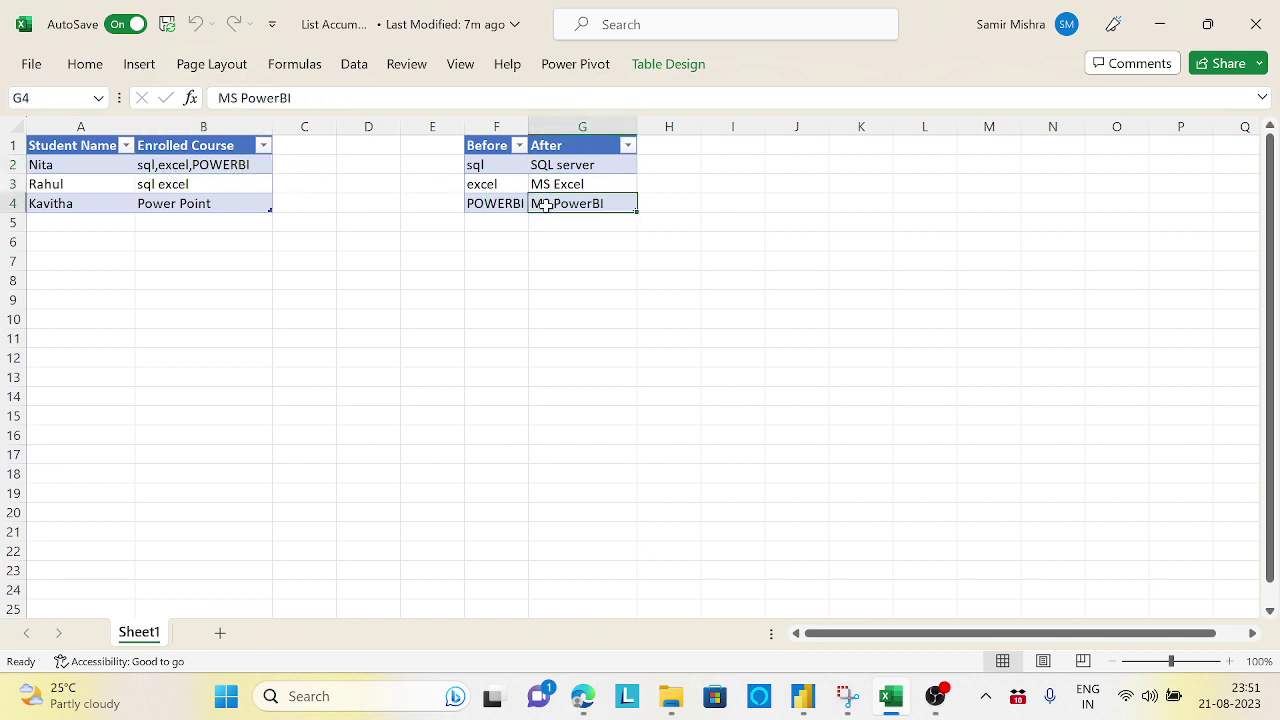
{"action": "left_click_drag", "start_coordinate": [74, 184], "coordinate": [151, 182]}
{"action": "left_click", "coordinate": [172, 186]}
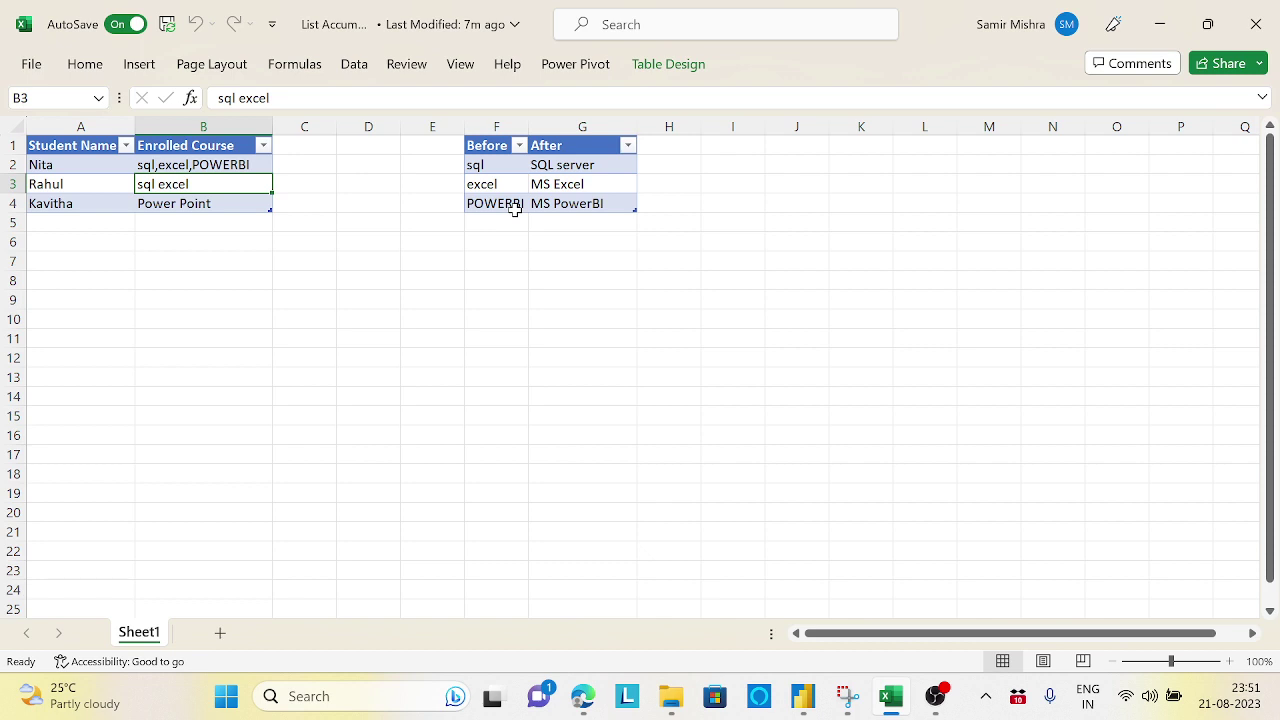
View the maximized screenshot of the target New Skills result, then return to Power Query Editor.
{"action": "left_click", "coordinate": [847, 698]}
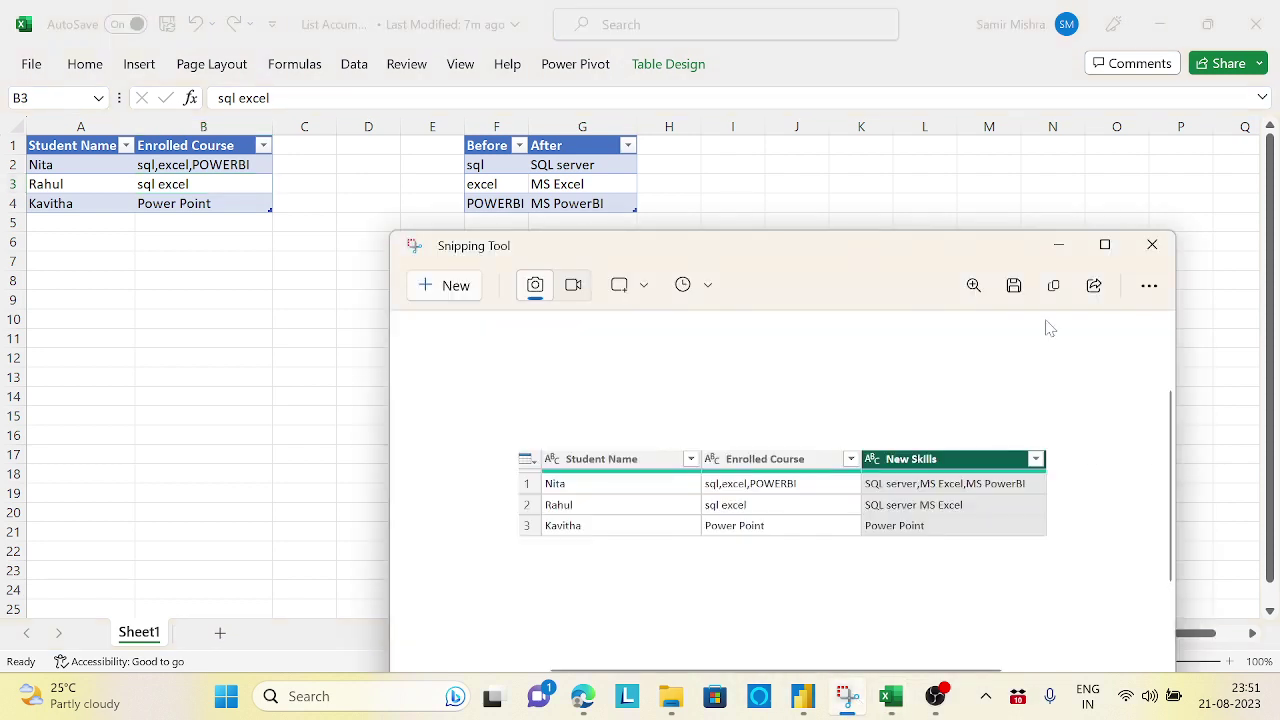
{"action": "left_click", "coordinate": [1104, 244]}
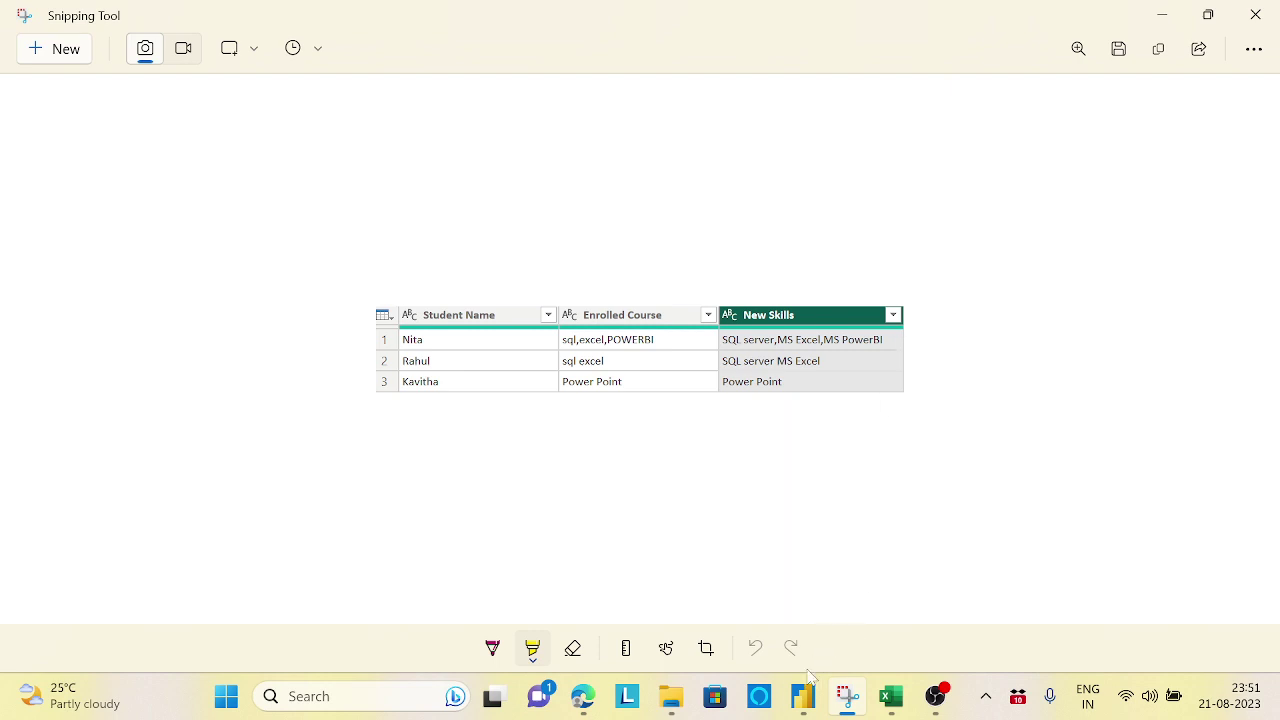
{"action": "mouse_move", "coordinate": [806, 700]}
{"action": "left_click", "coordinate": [896, 596]}
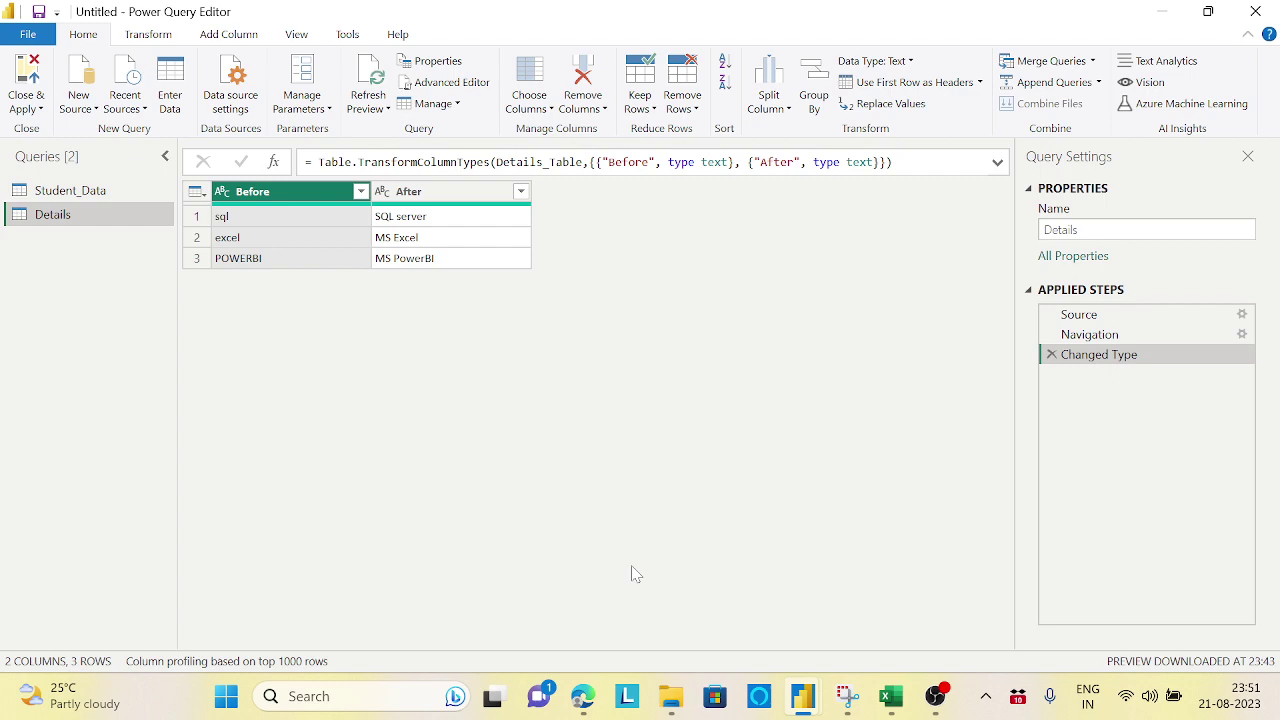
Close the Excel workbook.
{"action": "mouse_move", "coordinate": [833, 711]}
{"action": "left_click", "coordinate": [891, 697]}
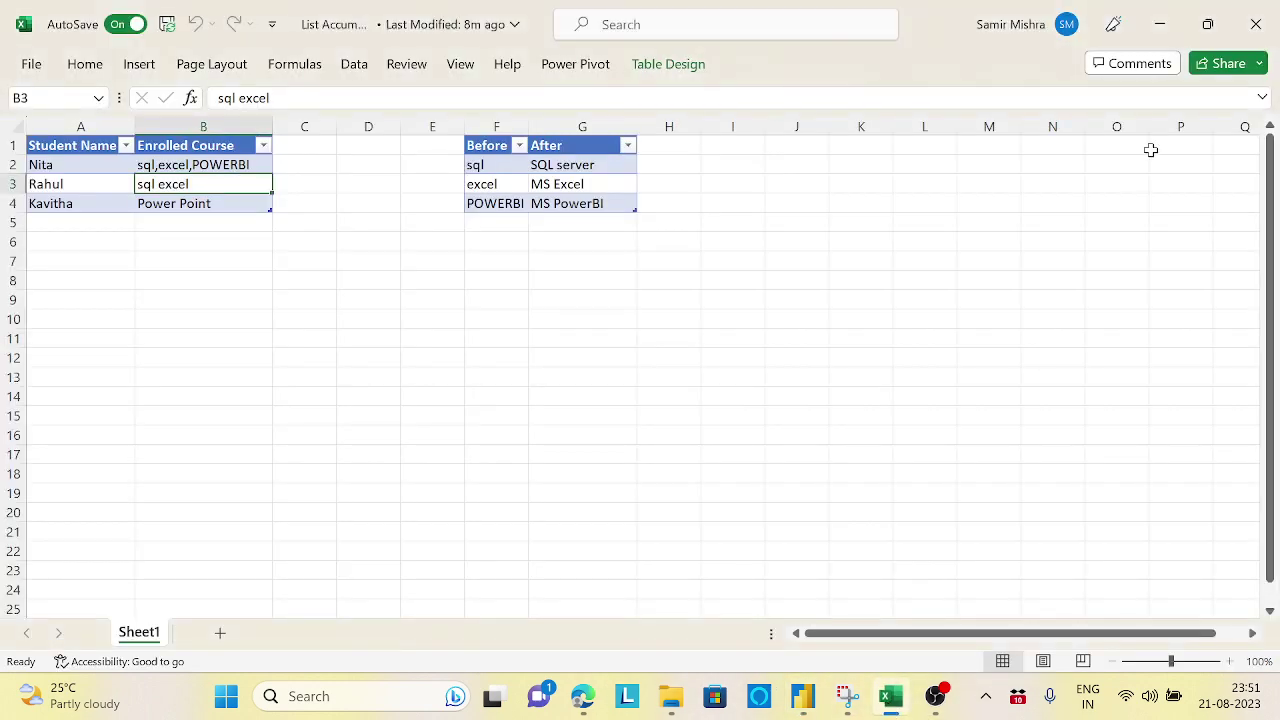
{"action": "left_click", "coordinate": [1256, 20]}
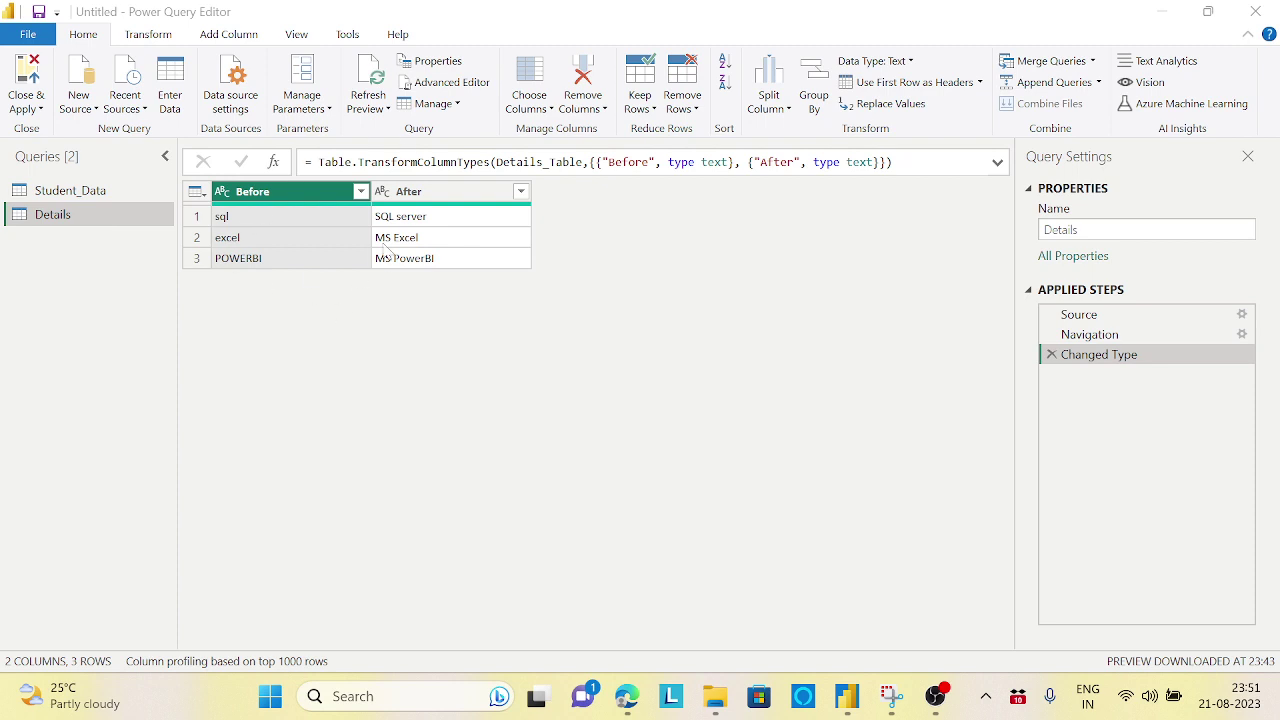
Preview the Student_Data query, then the Details query.
{"action": "mouse_move", "coordinate": [250, 210]}
{"action": "left_click", "coordinate": [102, 190]}
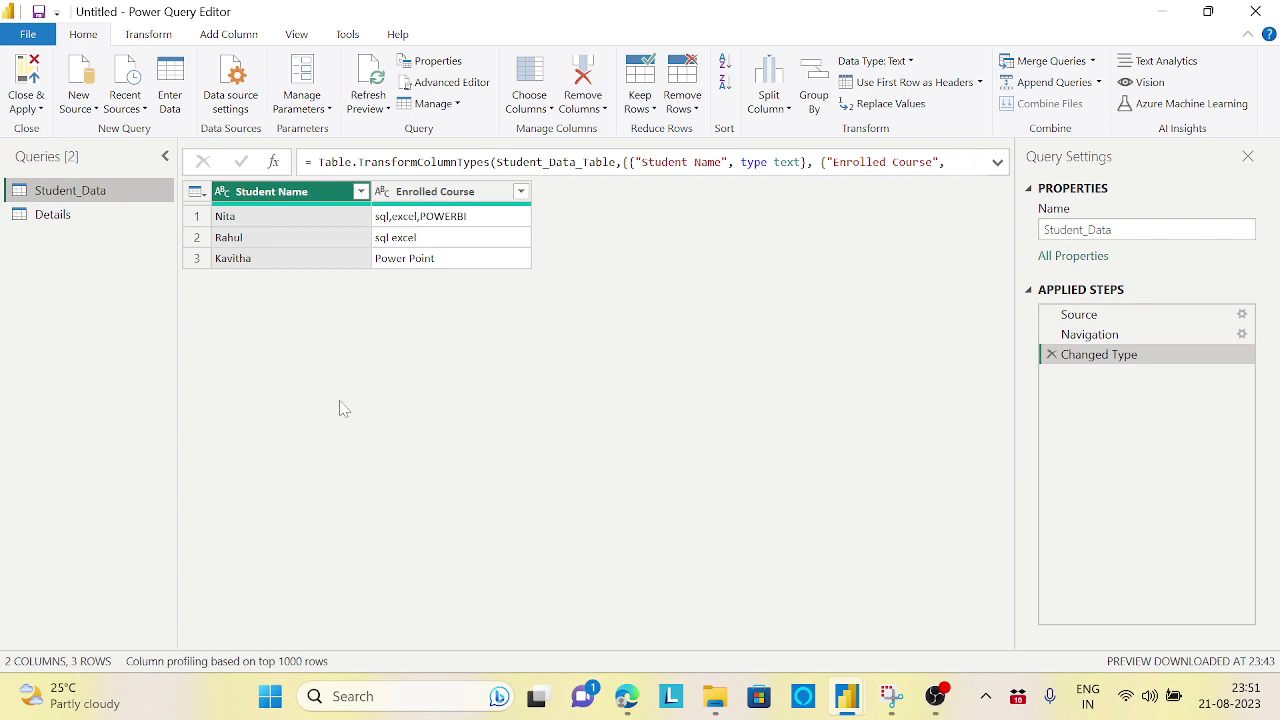
{"action": "left_click", "coordinate": [50, 214]}
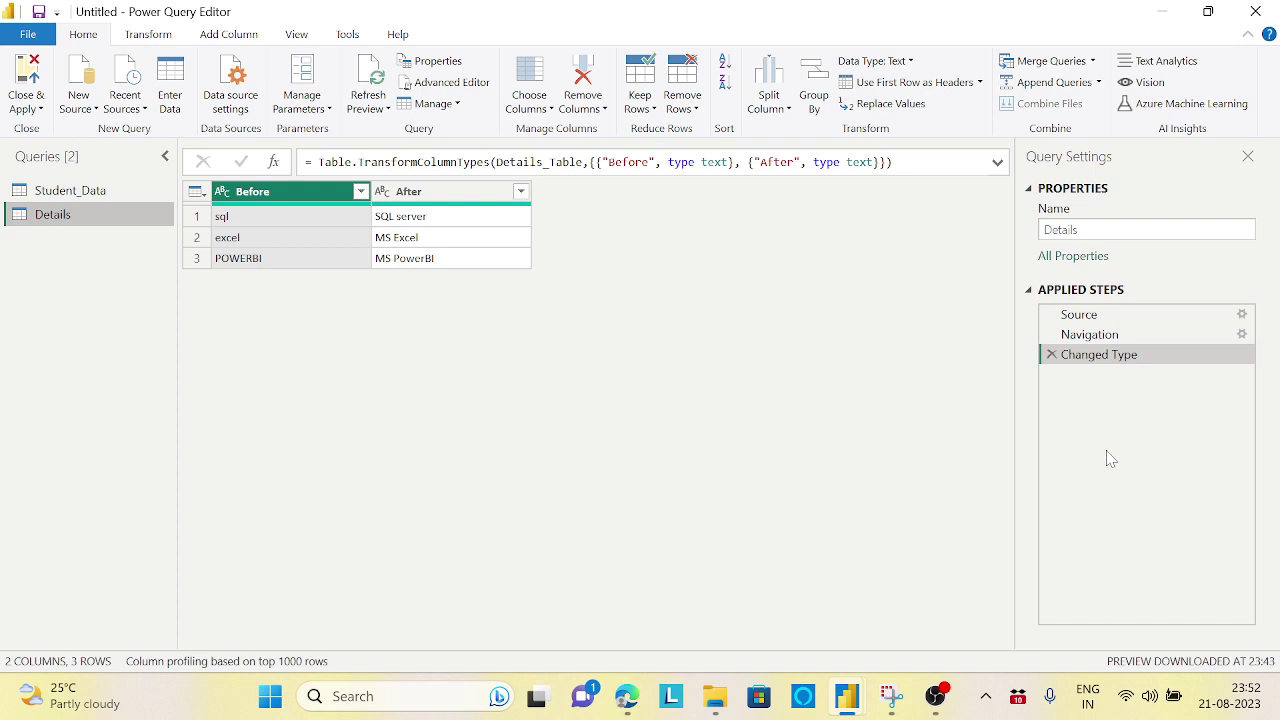
Add a custom step to Details that wraps the table in Table.ToRecords().
{"action": "left_click", "coordinate": [278, 170]}
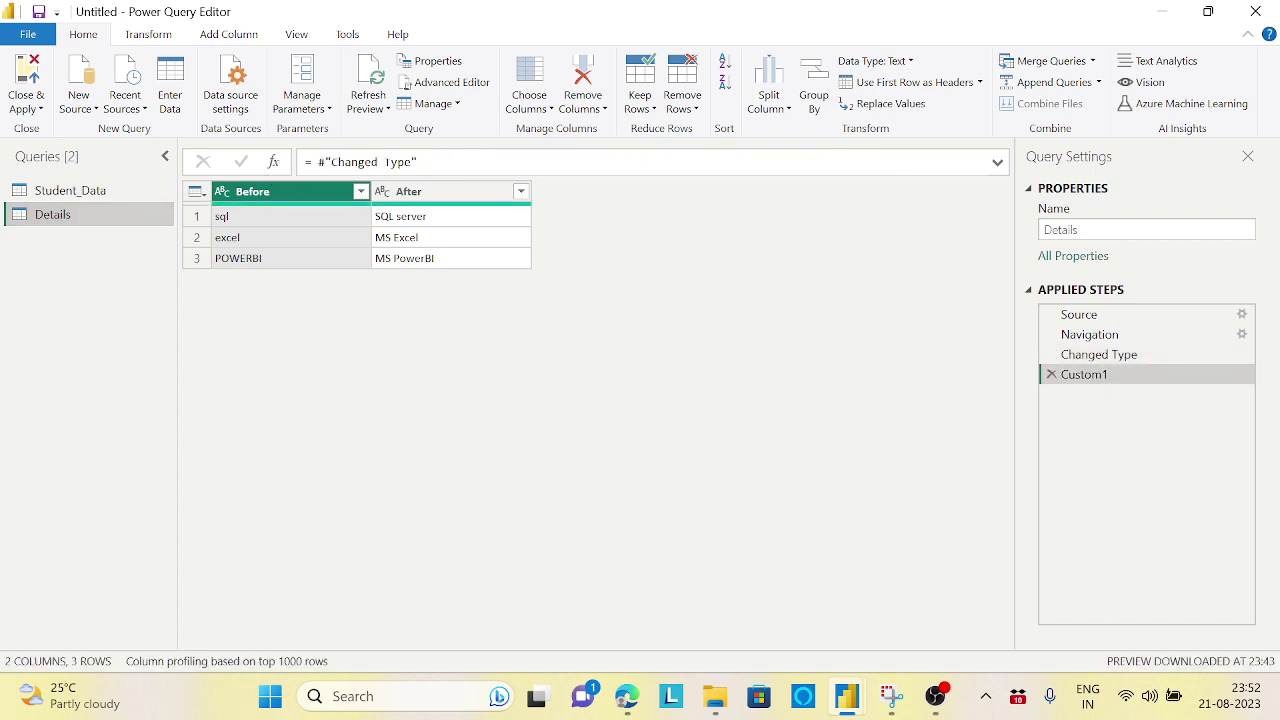
{"action": "left_click", "coordinate": [318, 162]}
{"action": "type", "text": "("}
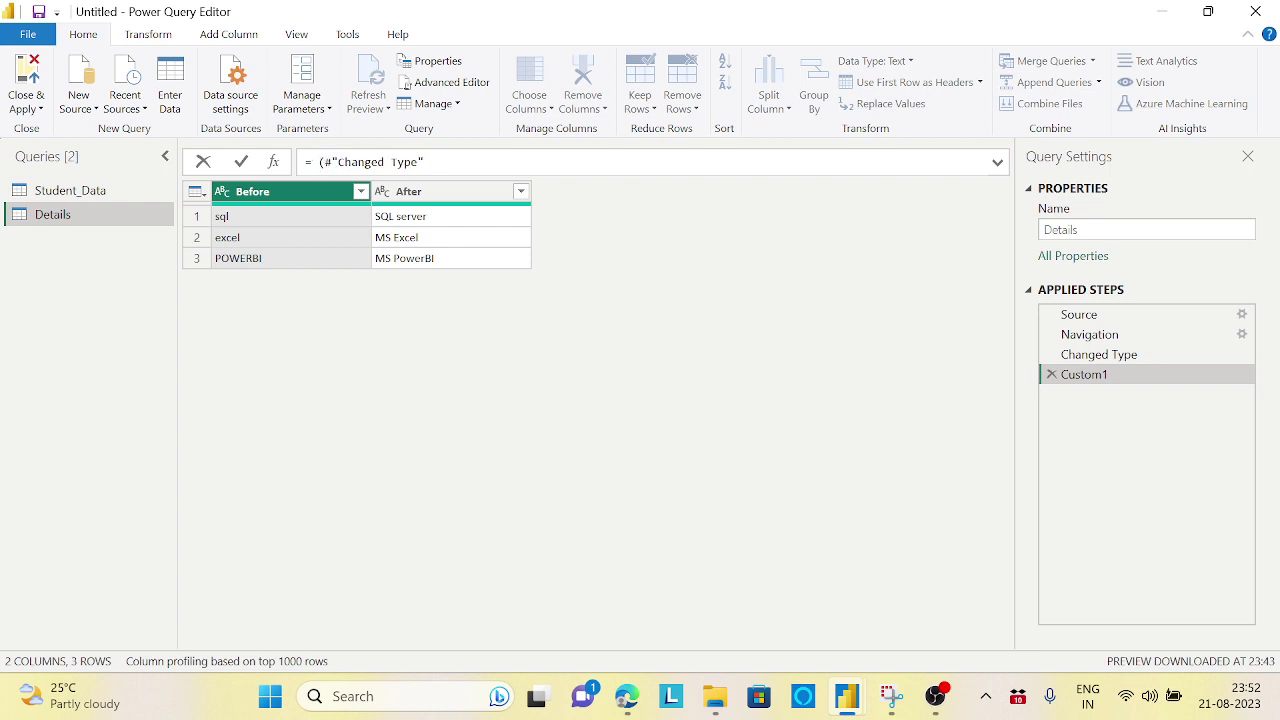
{"action": "key", "text": "Left"}
{"action": "type", "text": "Table."}
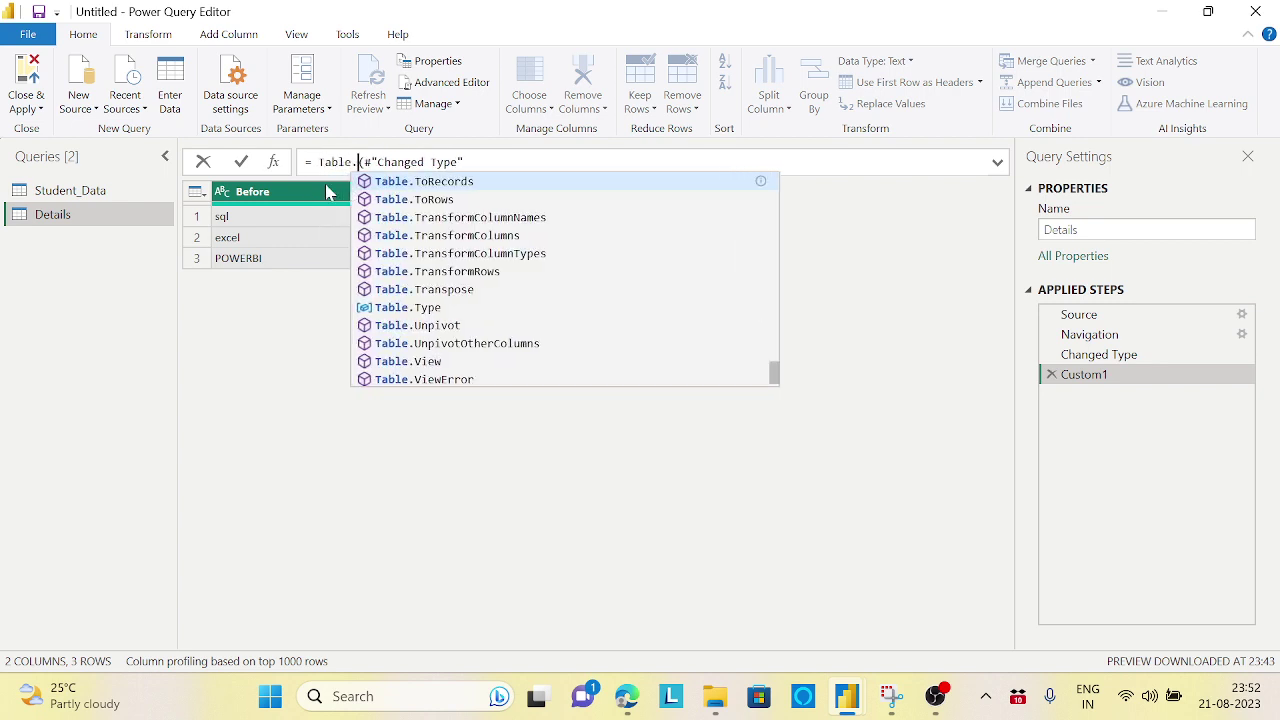
{"action": "type", "text": "to"}
{"action": "left_click", "coordinate": [468, 183]}
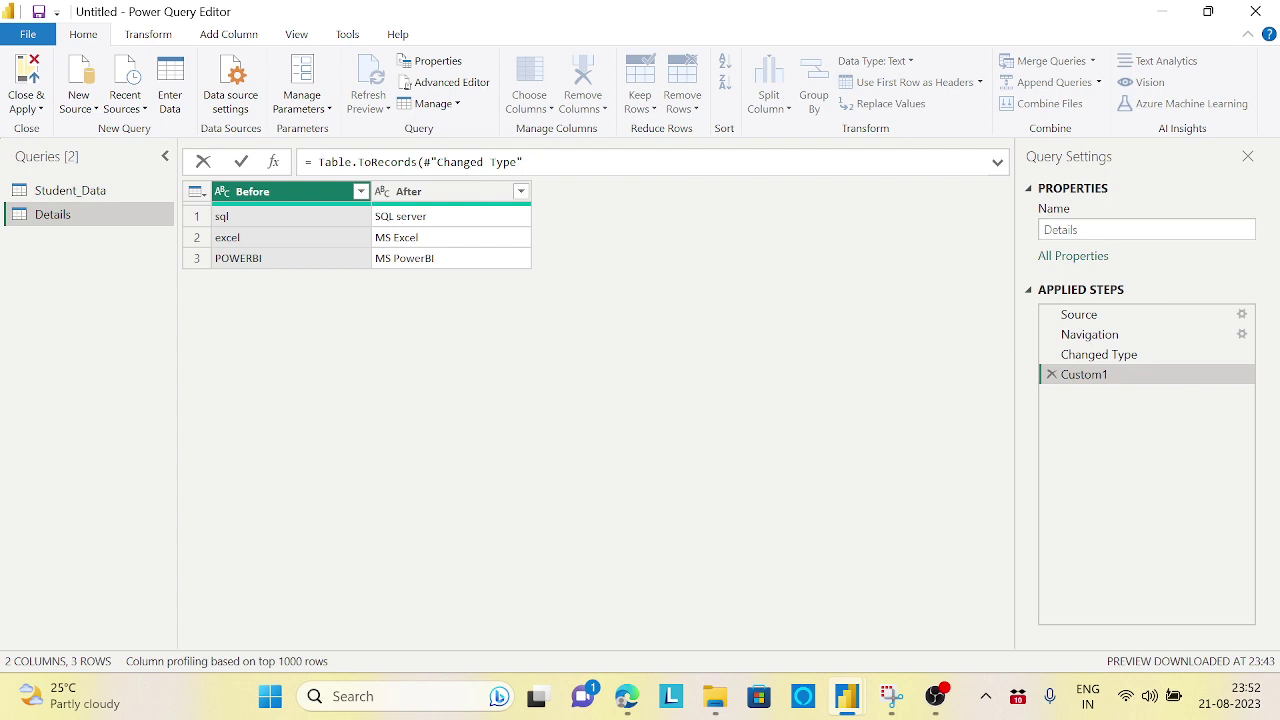
{"action": "type", "text": ")"}
{"action": "key", "text": "Return"}
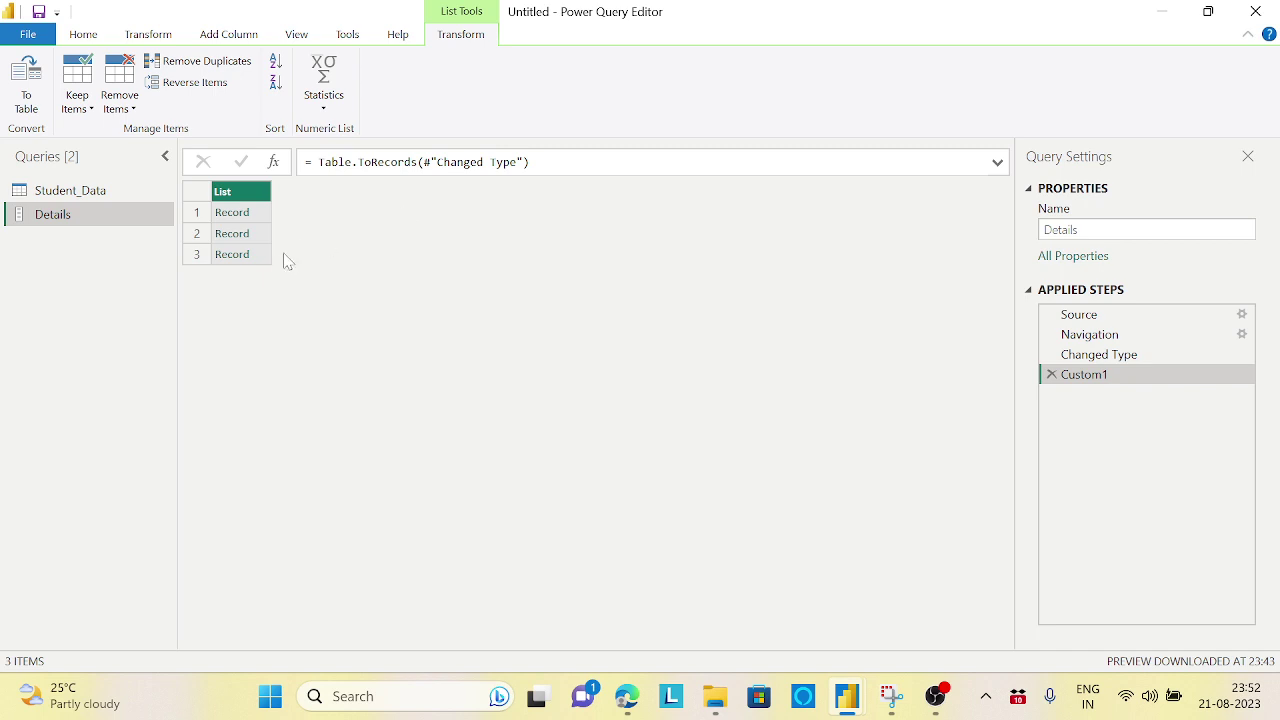
Preview the Before and After values of each of the three records.
{"action": "left_click", "coordinate": [262, 216]}
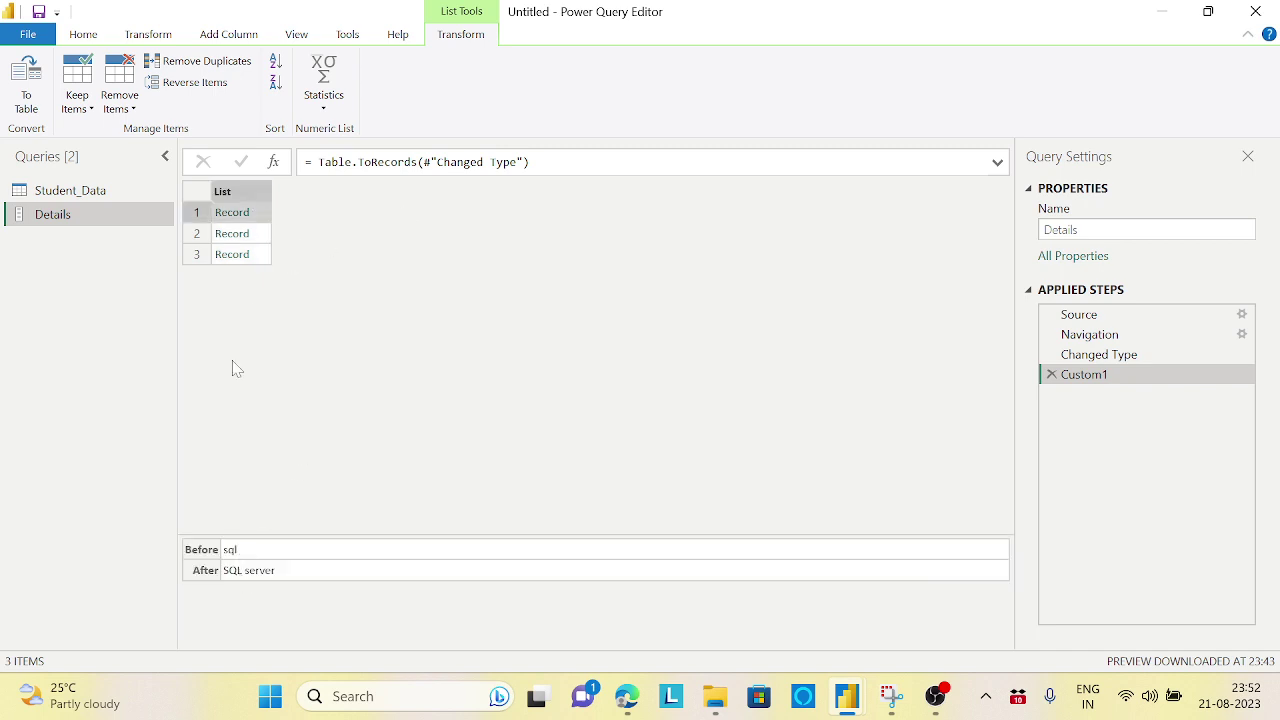
{"action": "left_click", "coordinate": [264, 236]}
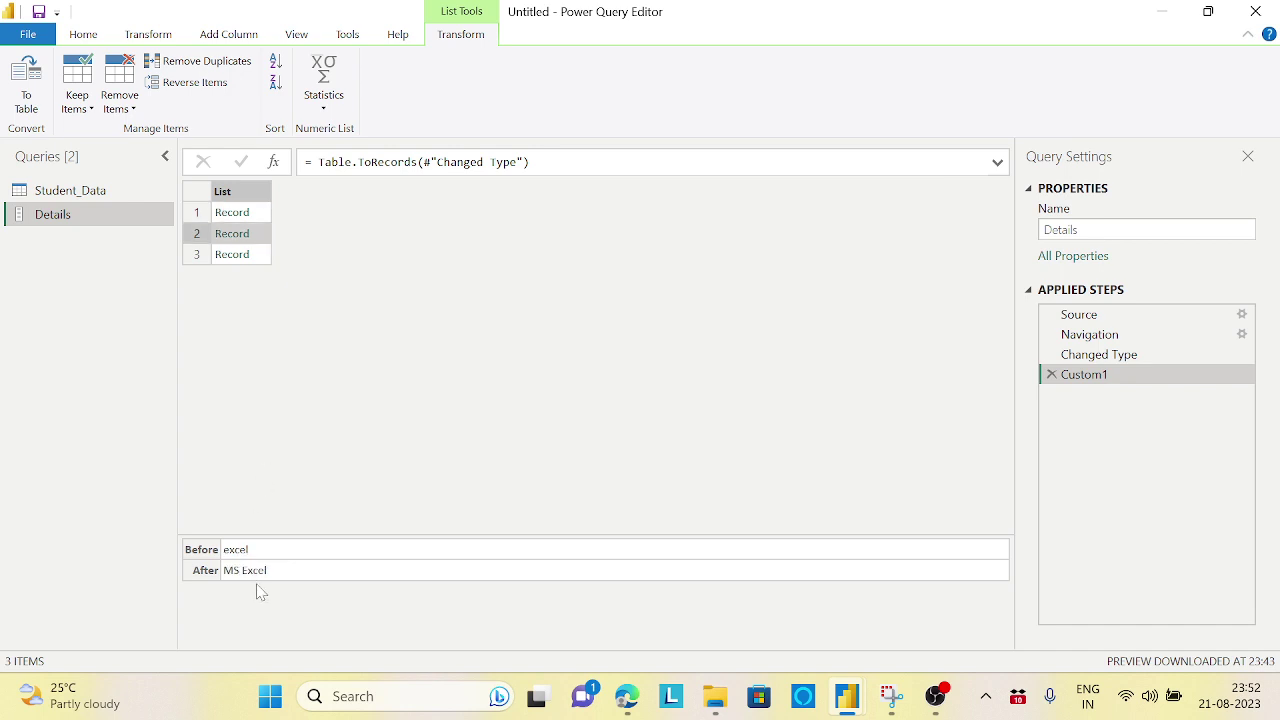
{"action": "left_click", "coordinate": [257, 256]}
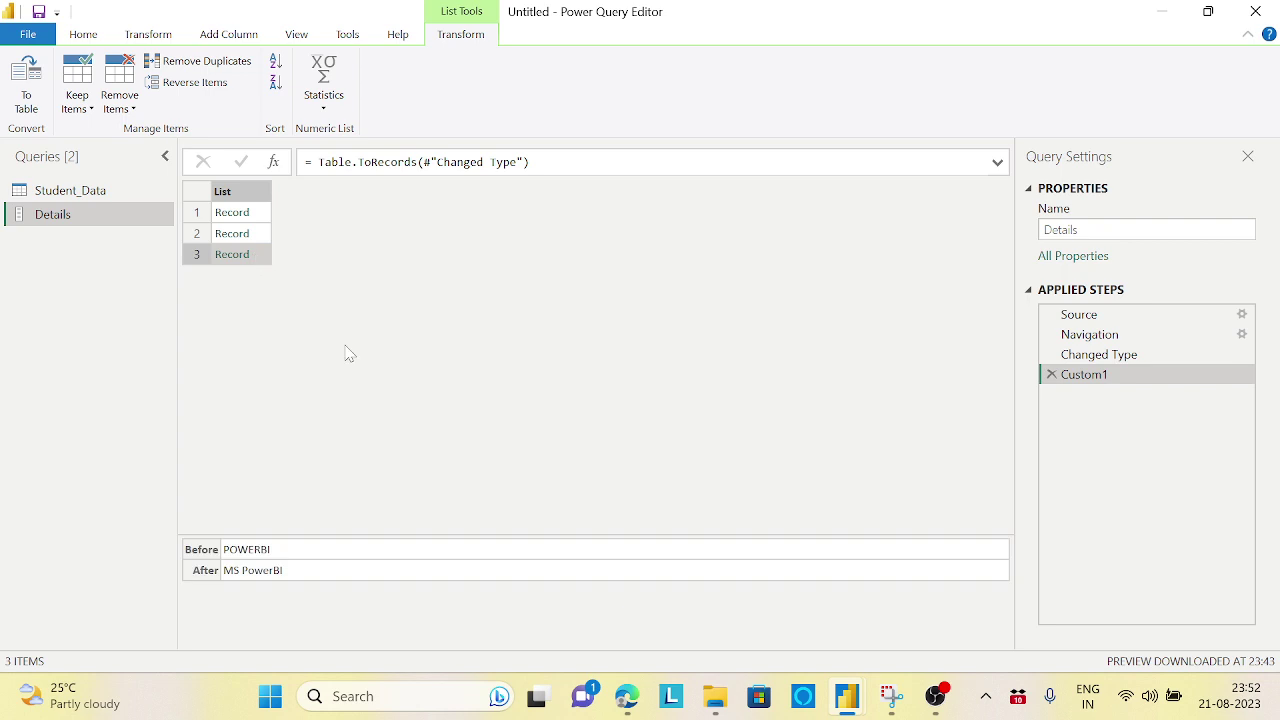
Return to the Student_Data query's table of students and enrolled courses.
{"action": "left_click", "coordinate": [100, 192]}
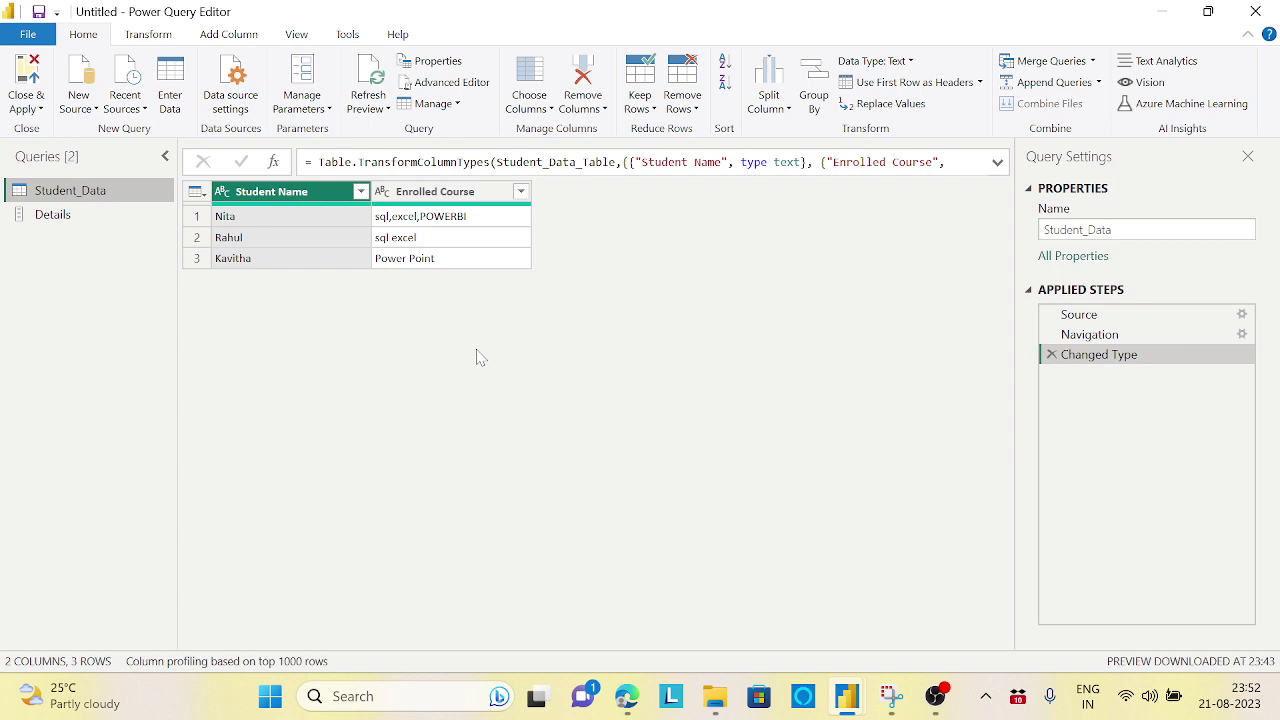
{"action": "left_click", "coordinate": [70, 220]}
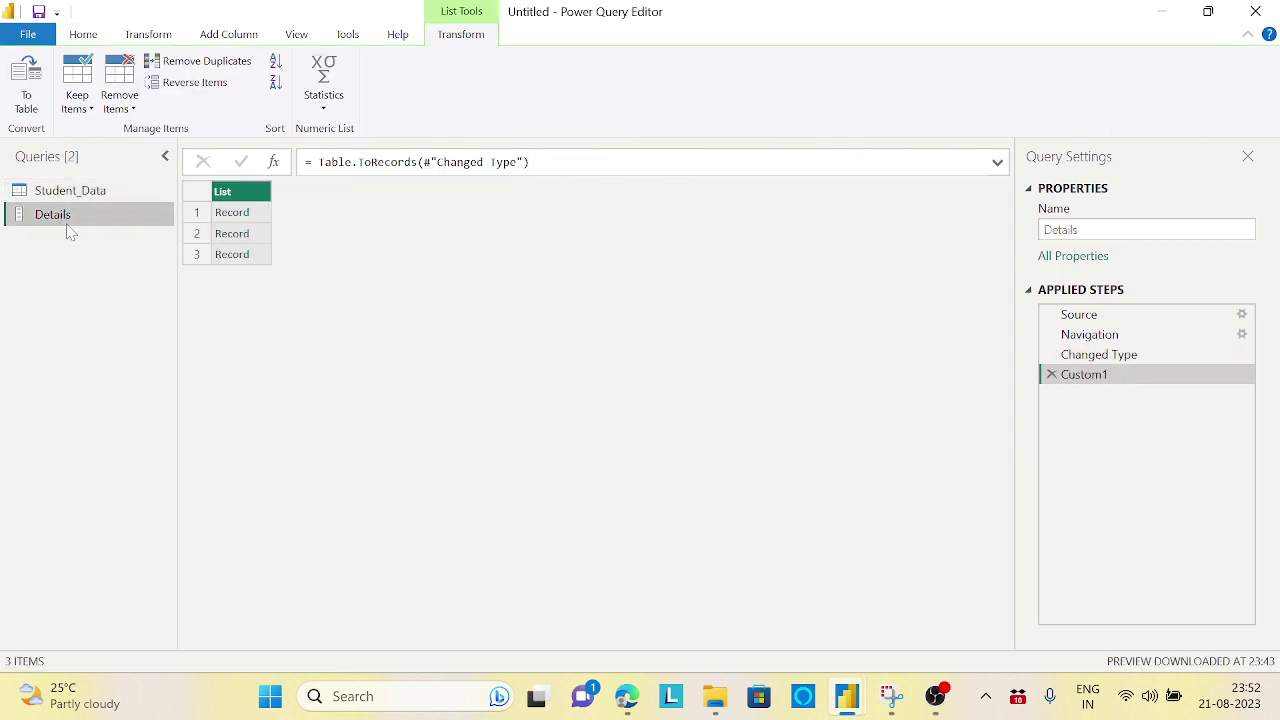
{"action": "left_click", "coordinate": [94, 190]}
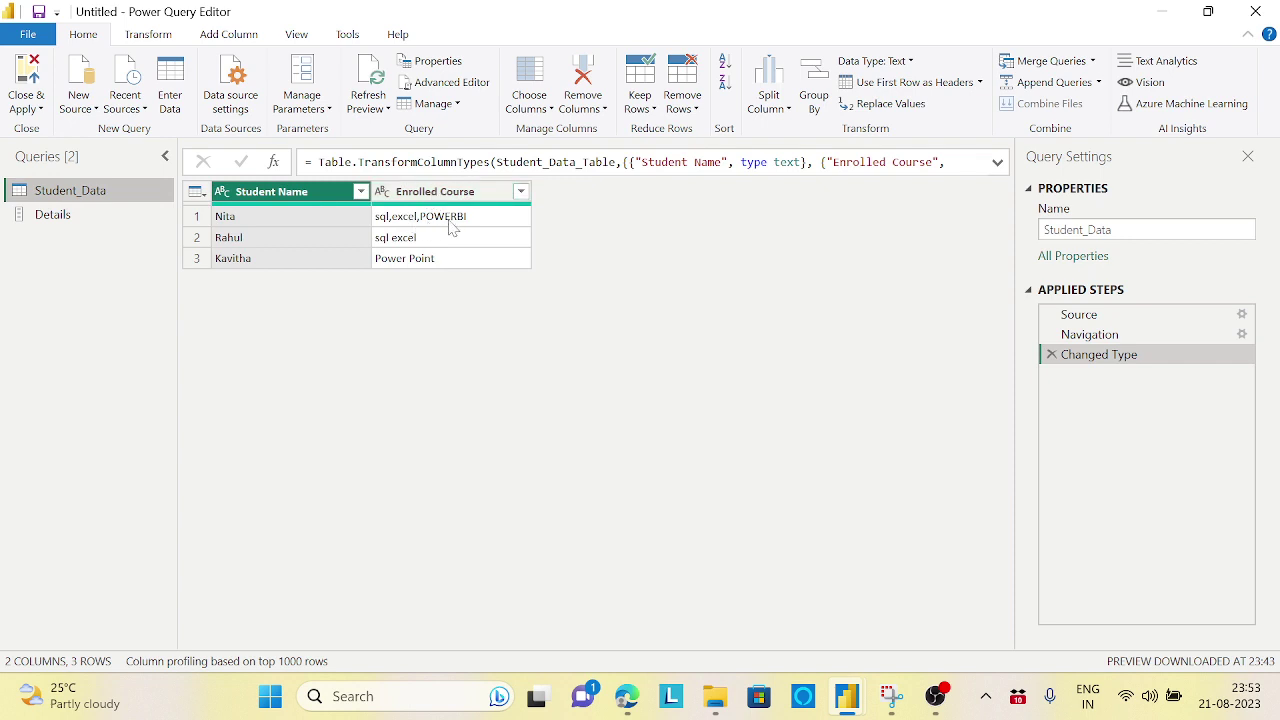
{"action": "left_click", "coordinate": [238, 36]}
Create a custom column named New Skills starting with List.Accumulate(Details,.
{"action": "left_click", "coordinate": [95, 85]}
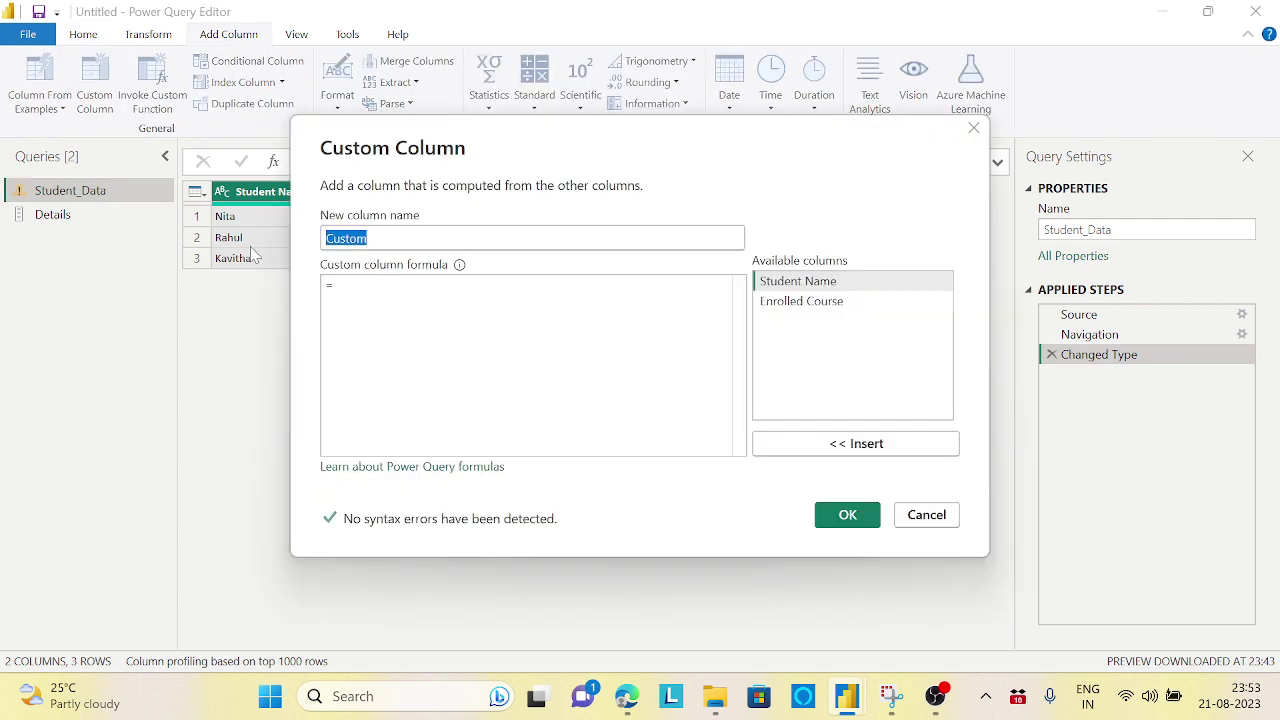
{"action": "type", "text": "New S"}
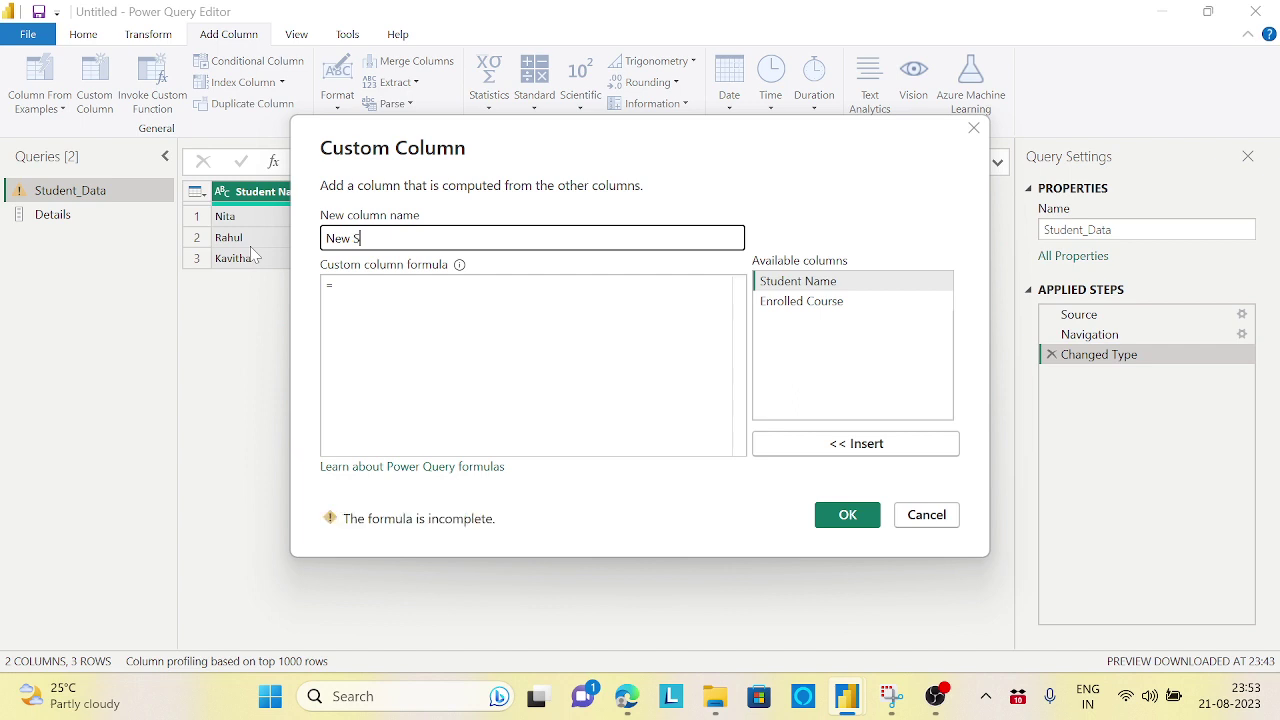
{"action": "type", "text": "kills"}
{"action": "left_click", "coordinate": [283, 293]}
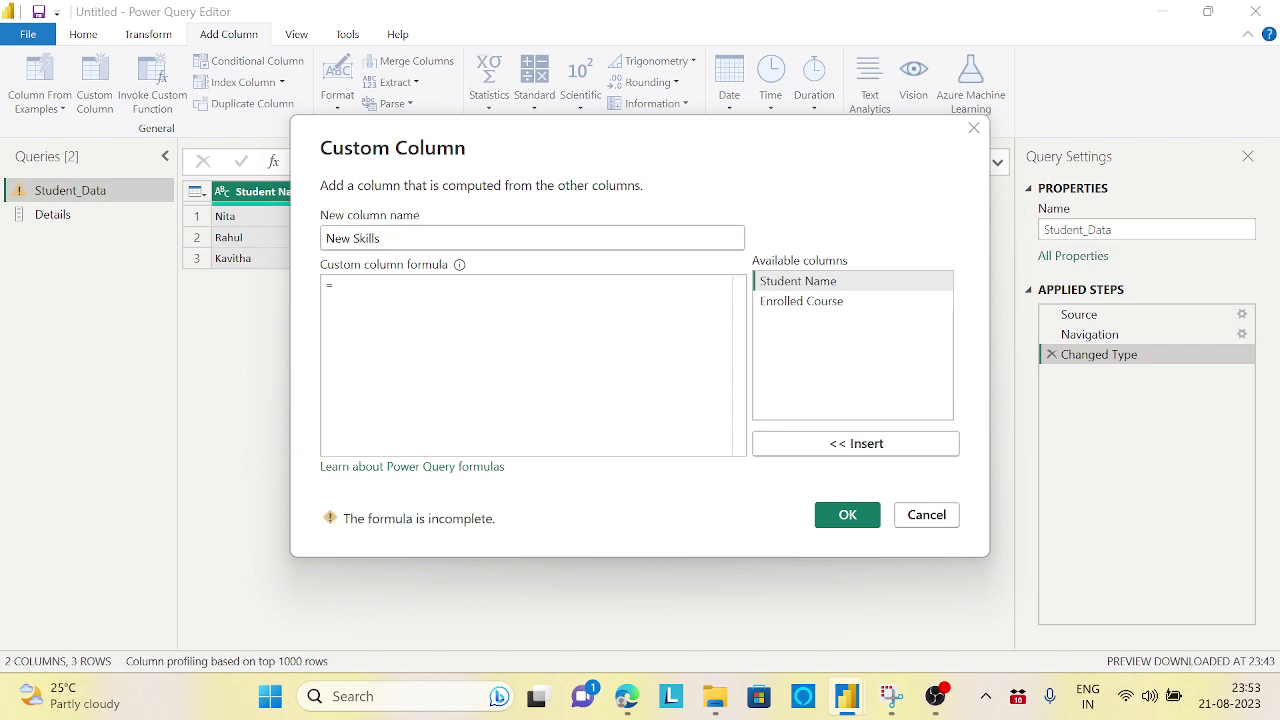
{"action": "type", "text": "List."}
{"action": "key", "text": "Tab"}
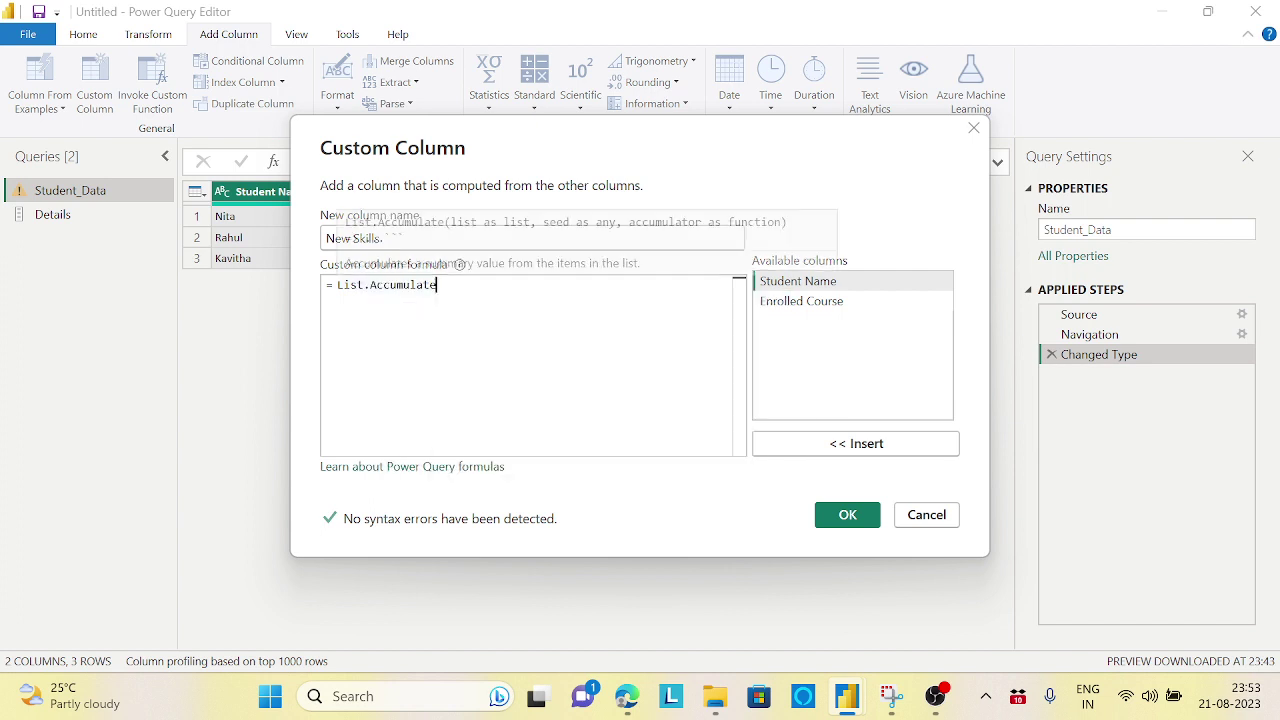
{"action": "type", "text": "("}
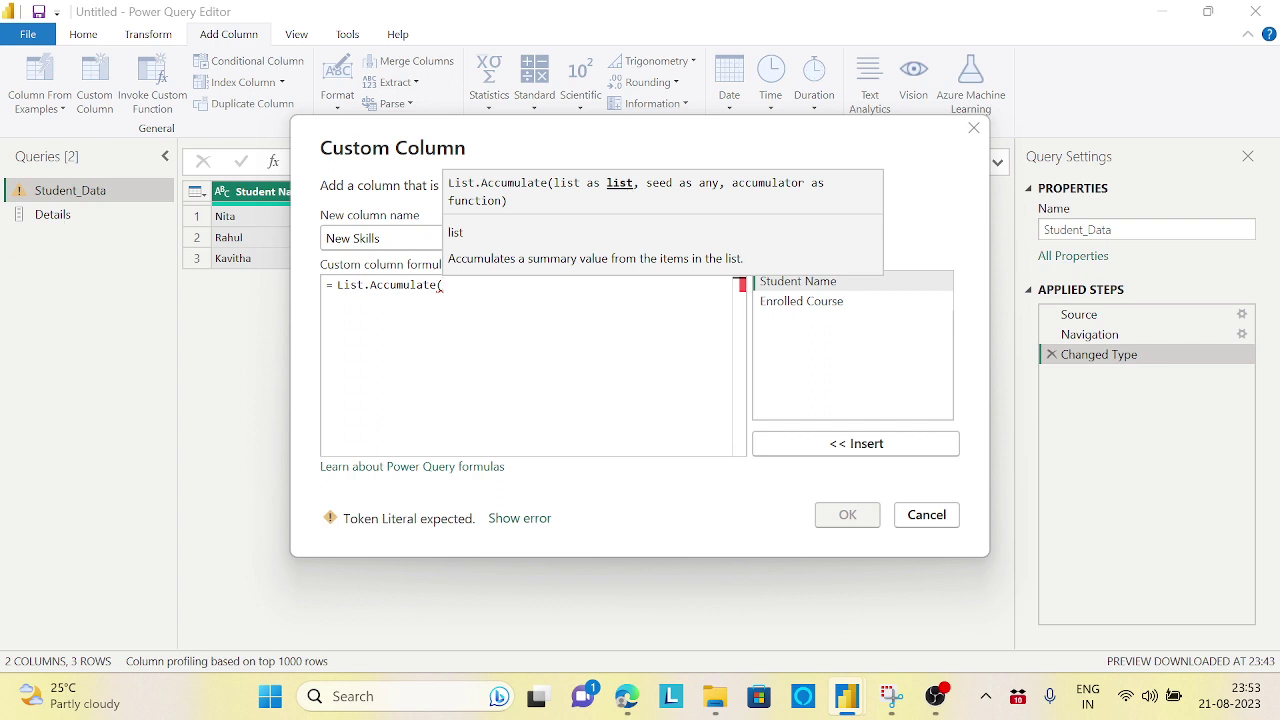
{"action": "type", "text": "Details"}
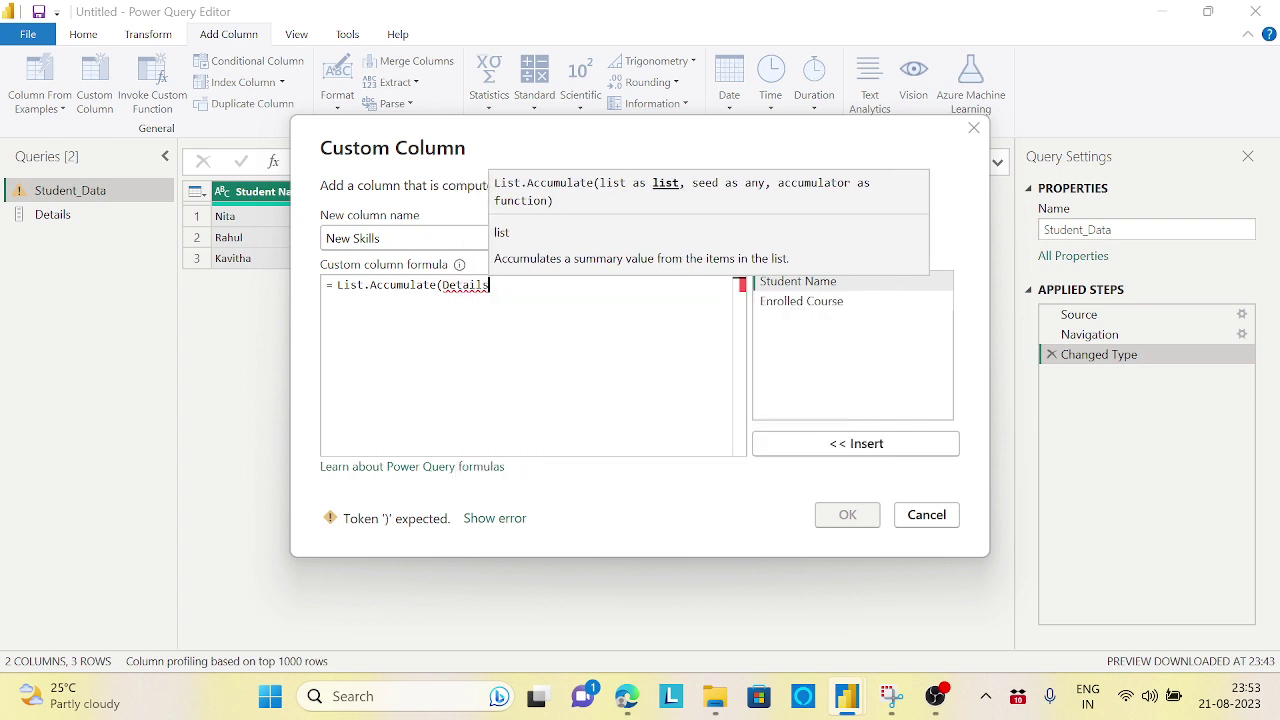
{"action": "type", "text": ","}
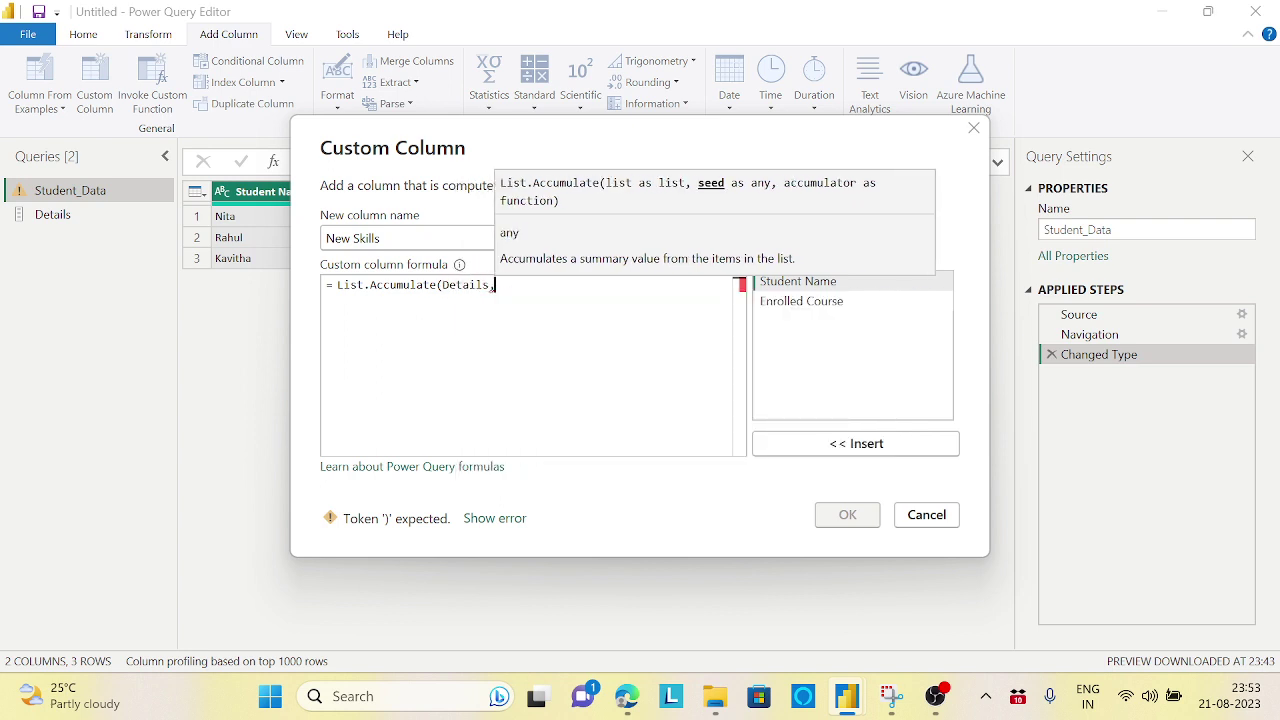
Add the [Enrolled Course] argument and a (new,current) => function header on a new line.
{"action": "left_click_drag", "start_coordinate": [723, 149], "coordinate": [688, 296]}
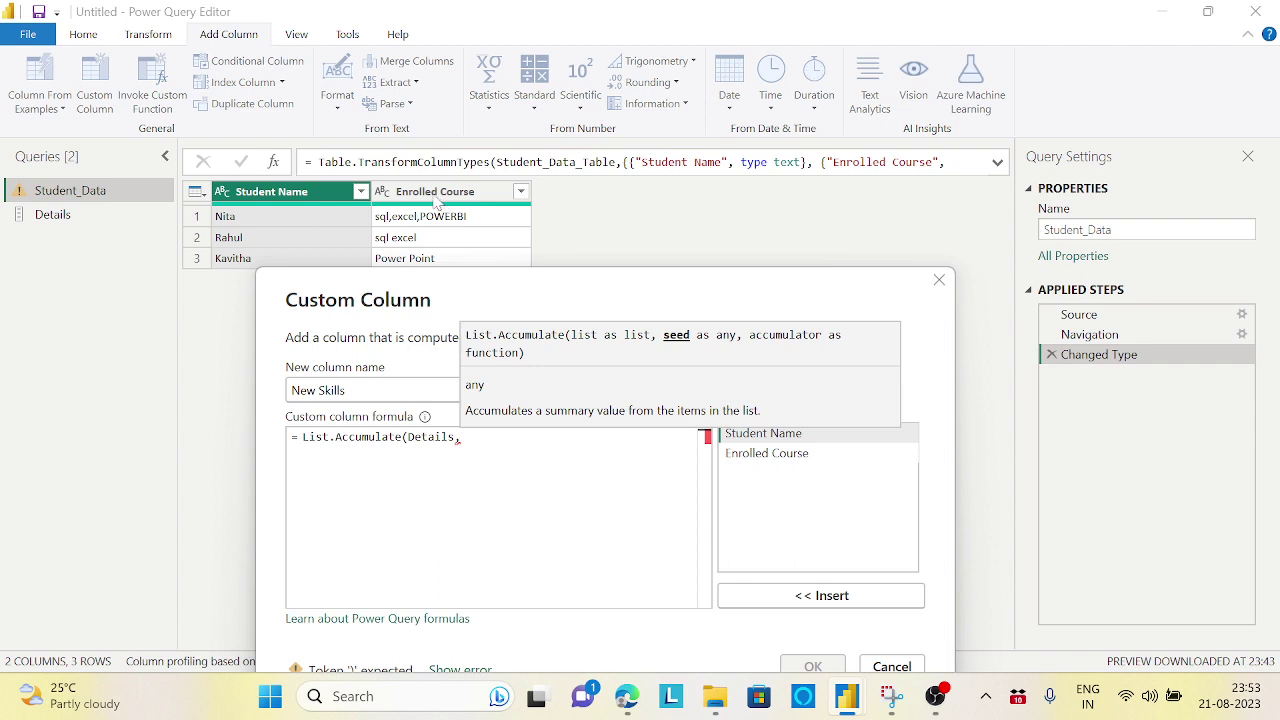
{"action": "double_click", "coordinate": [775, 456]}
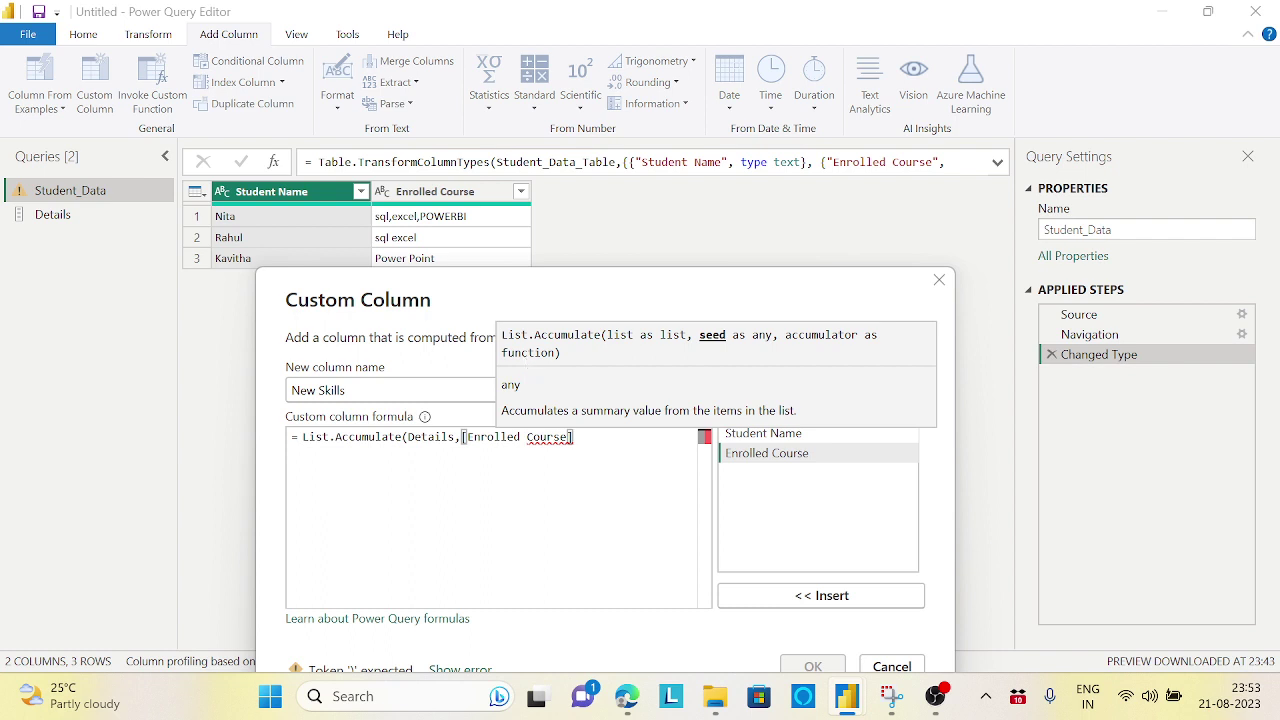
{"action": "type", "text": ","}
{"action": "key", "text": "Return"}
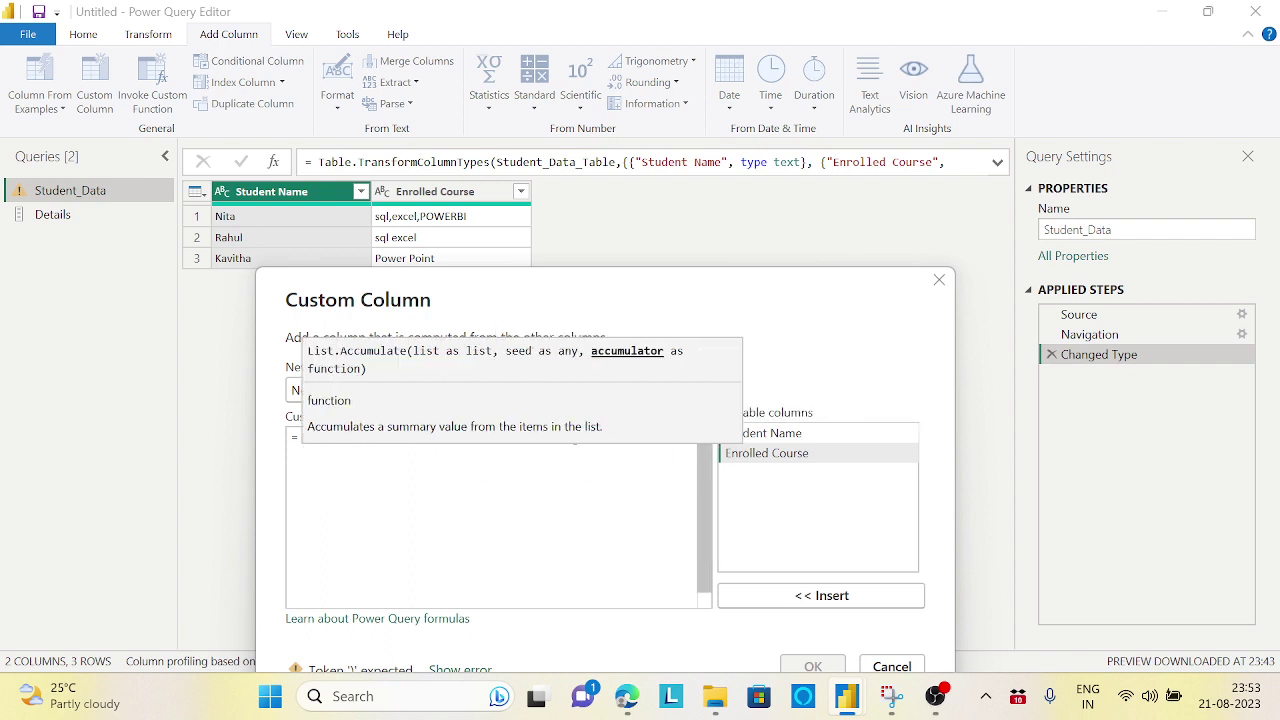
{"action": "type", "text": "("}
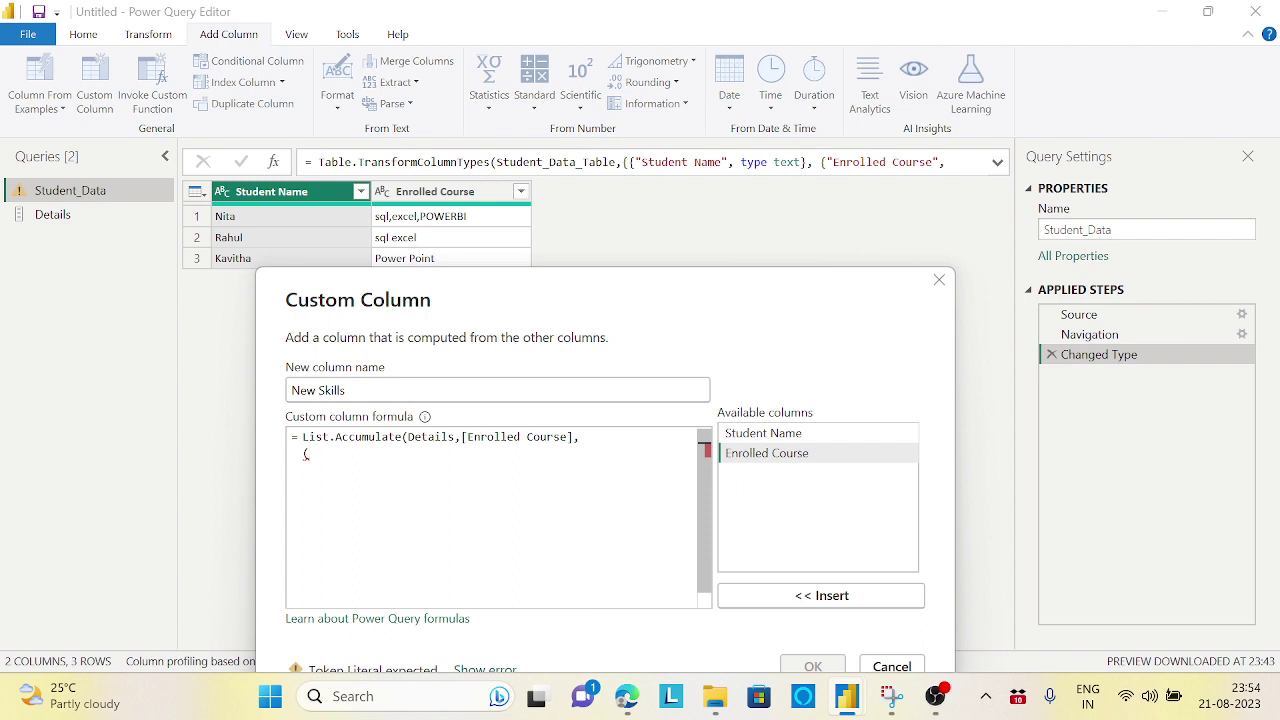
{"action": "type", "text": "new,"}
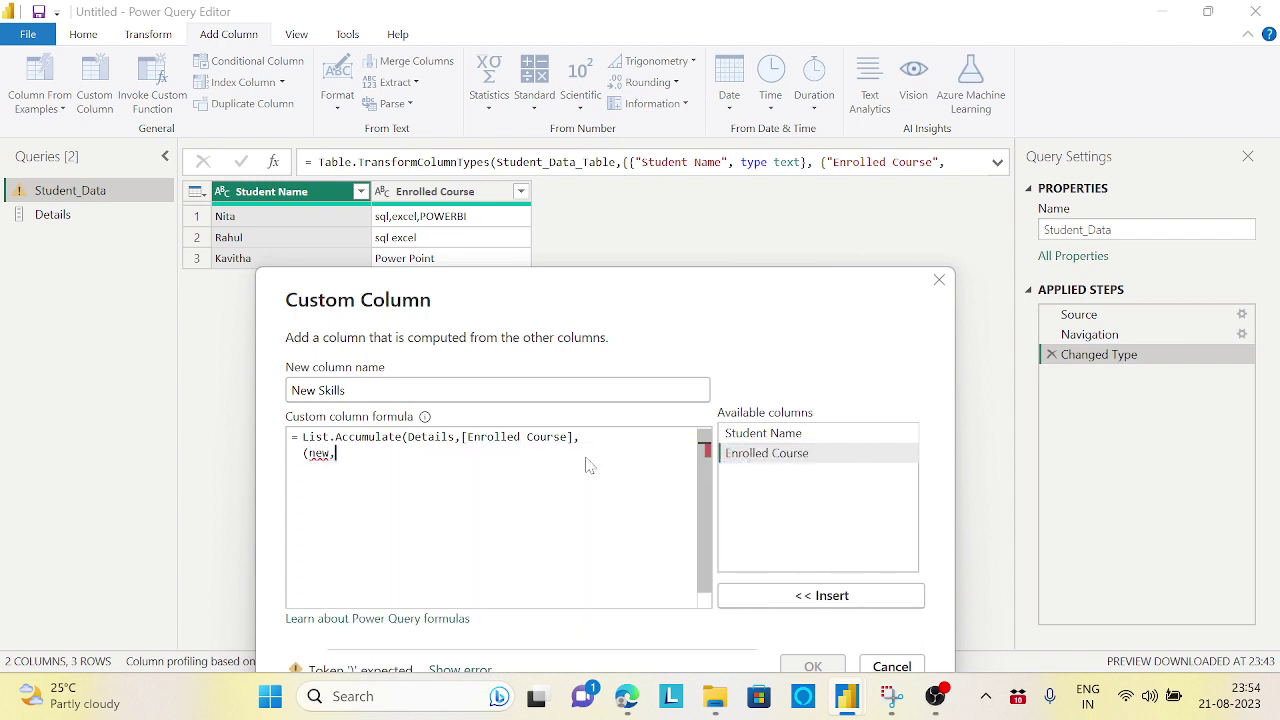
{"action": "type", "text": "current)"}
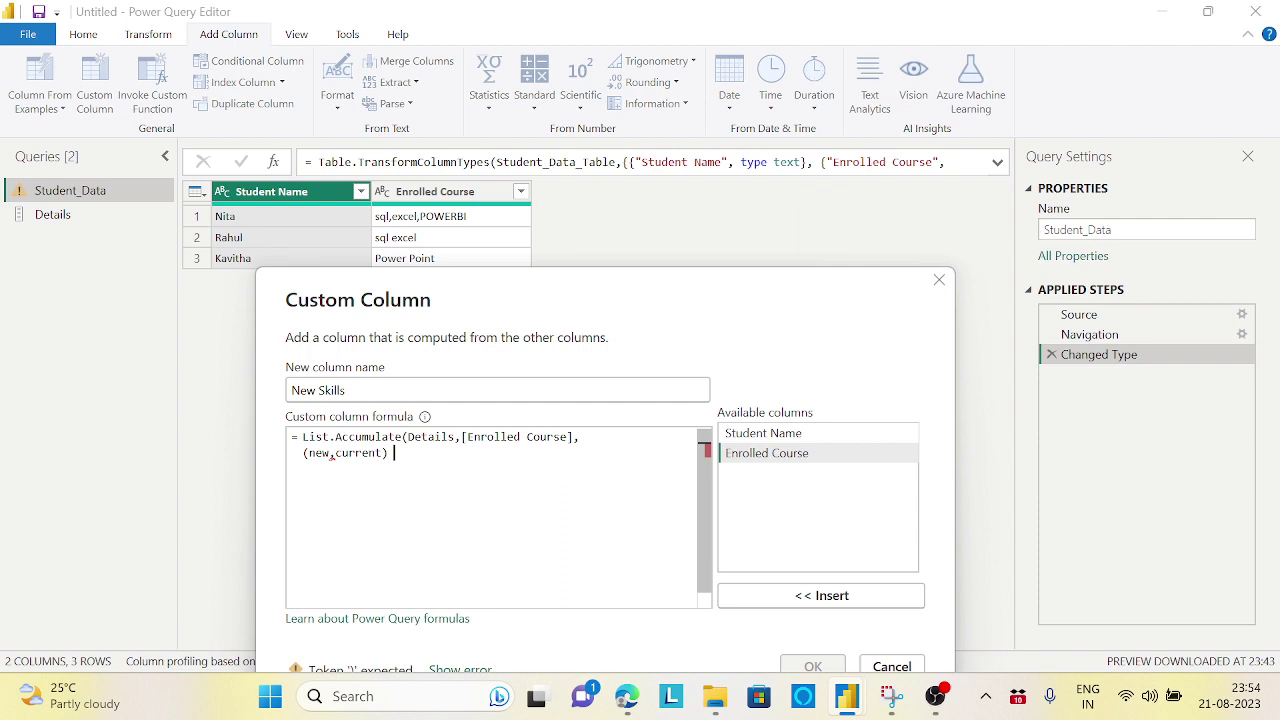
{"action": "type", "text": " =>"}
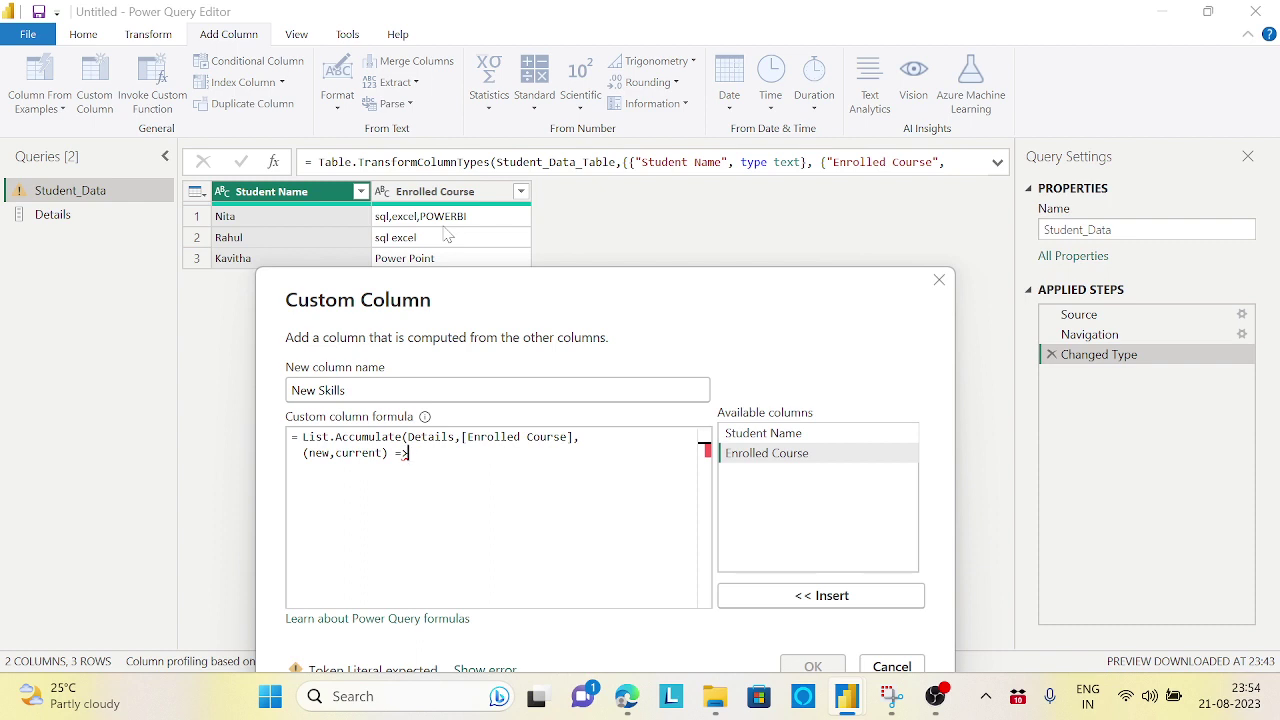
Begin the function body as Text.Replace(new, fixing typos along the way.
{"action": "type", "text": "Text"}
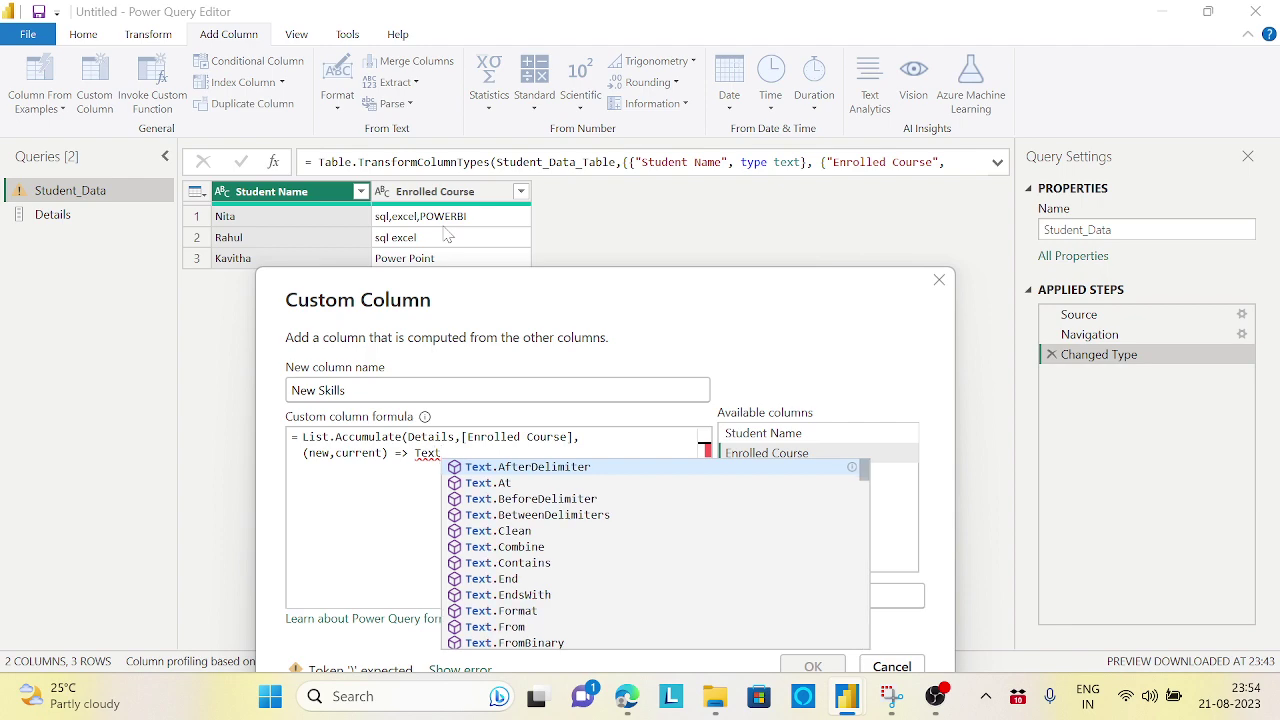
{"action": "type", "text": ","}
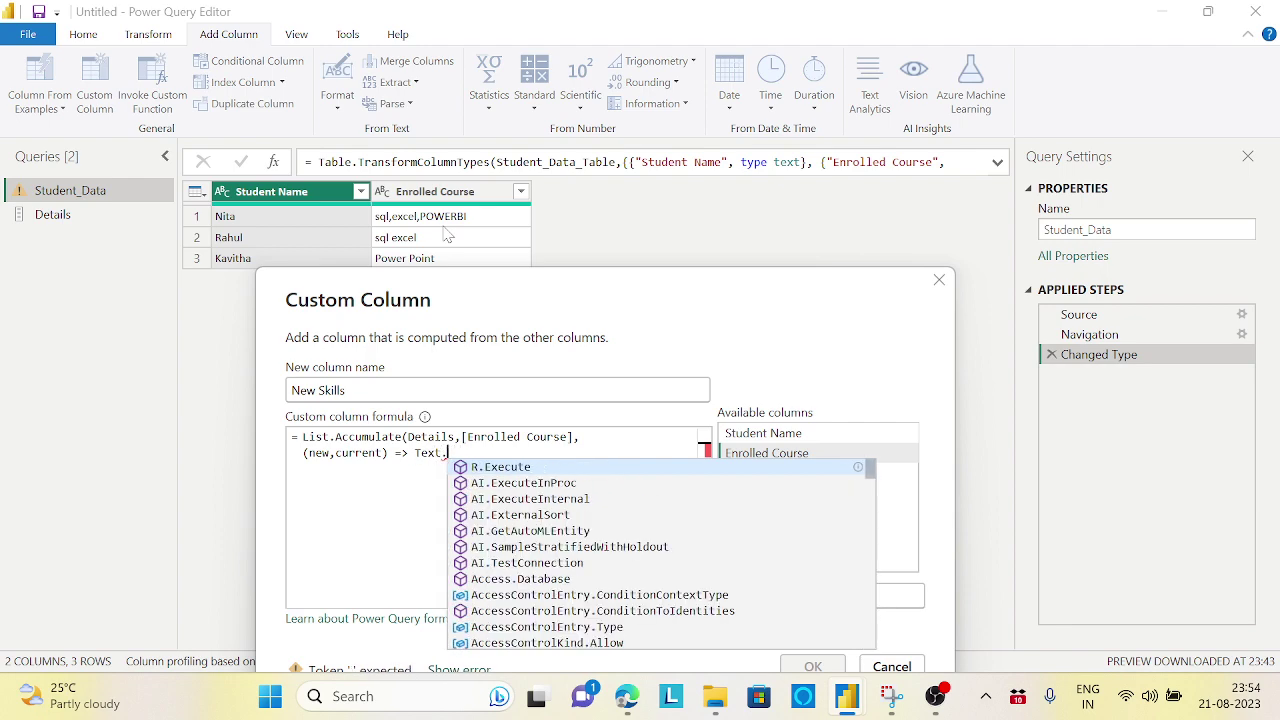
{"action": "key", "text": "BackSpace"}
{"action": "type", "text": ".Replac"}
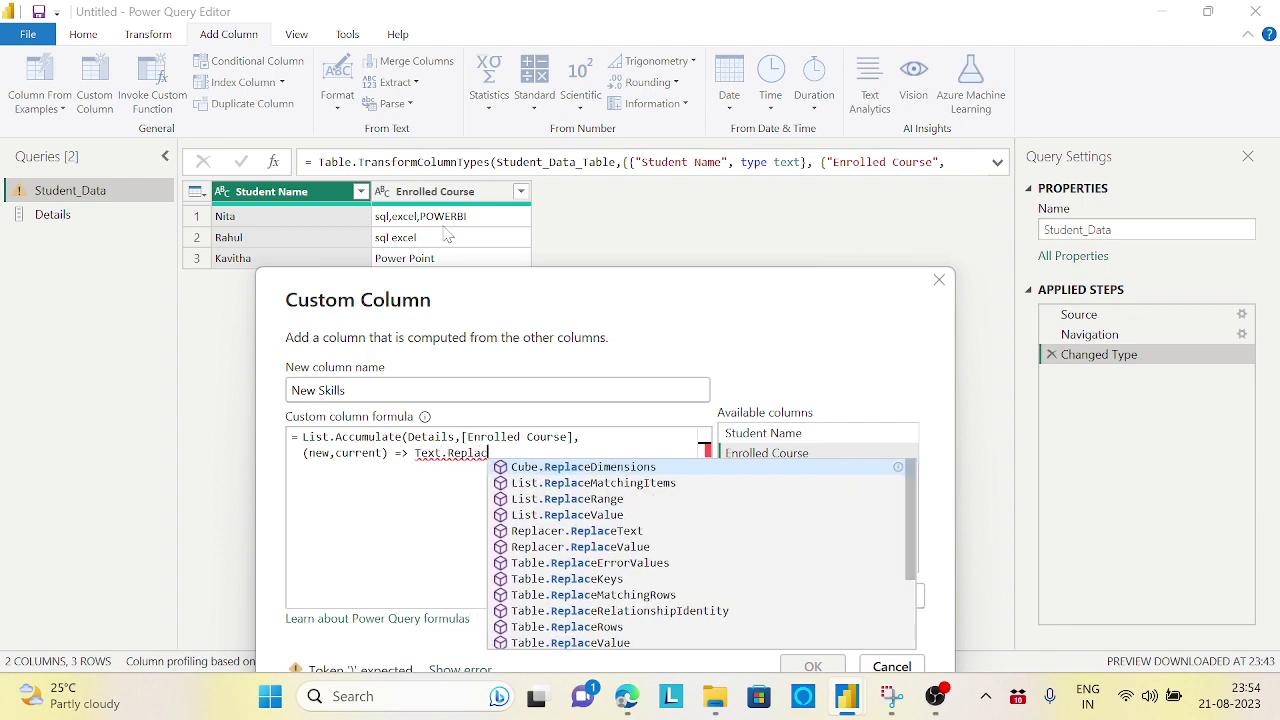
{"action": "type", "text": "e("}
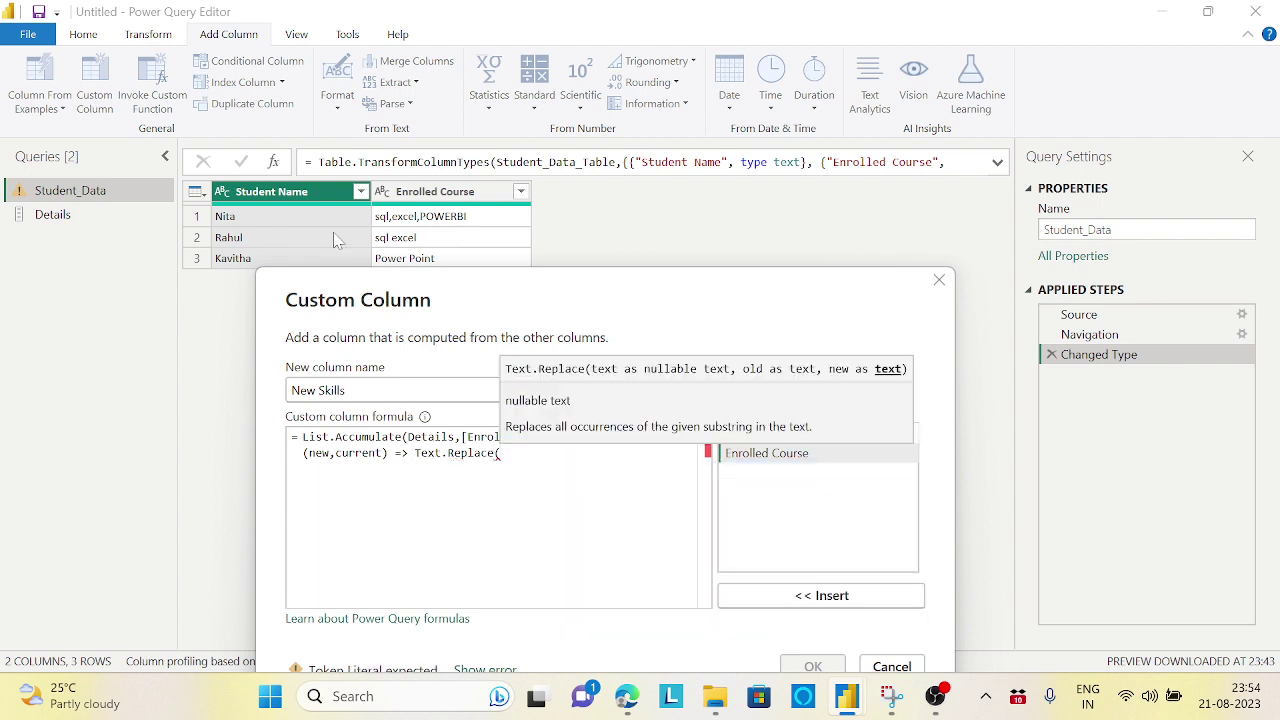
{"action": "left_click", "coordinate": [428, 437]}
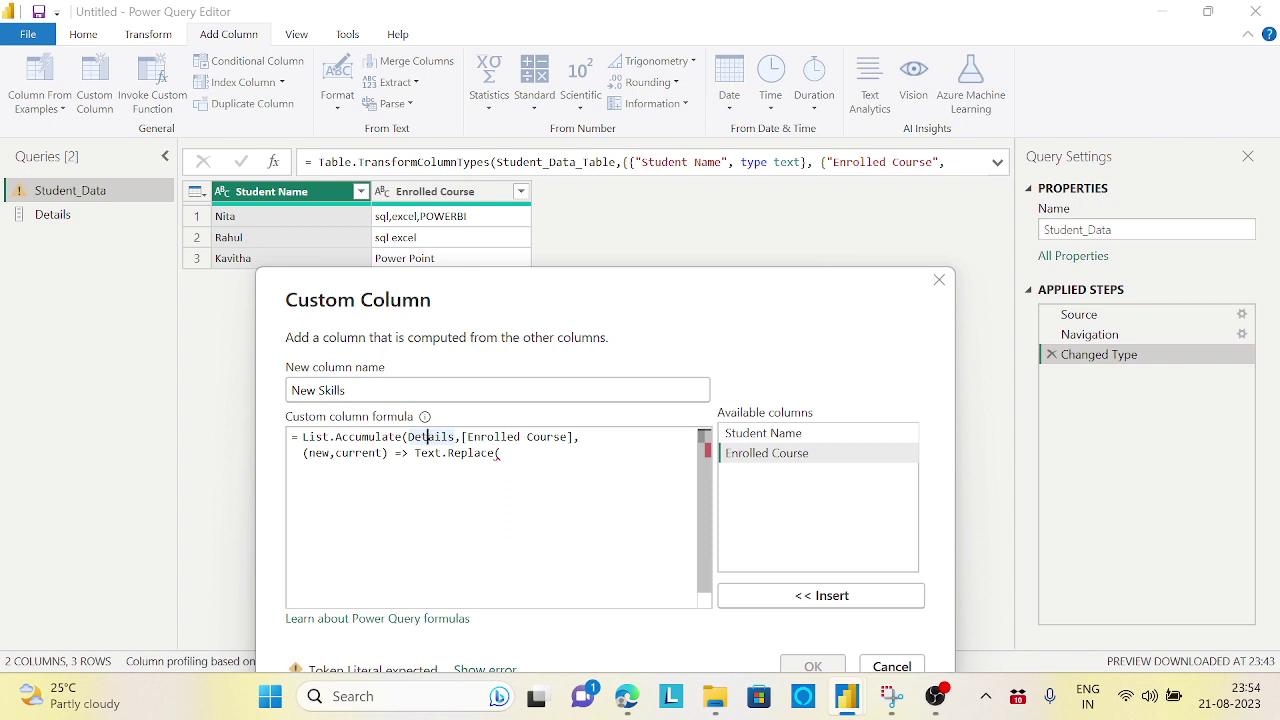
{"action": "left_click_drag", "start_coordinate": [329, 453], "coordinate": [308, 453]}
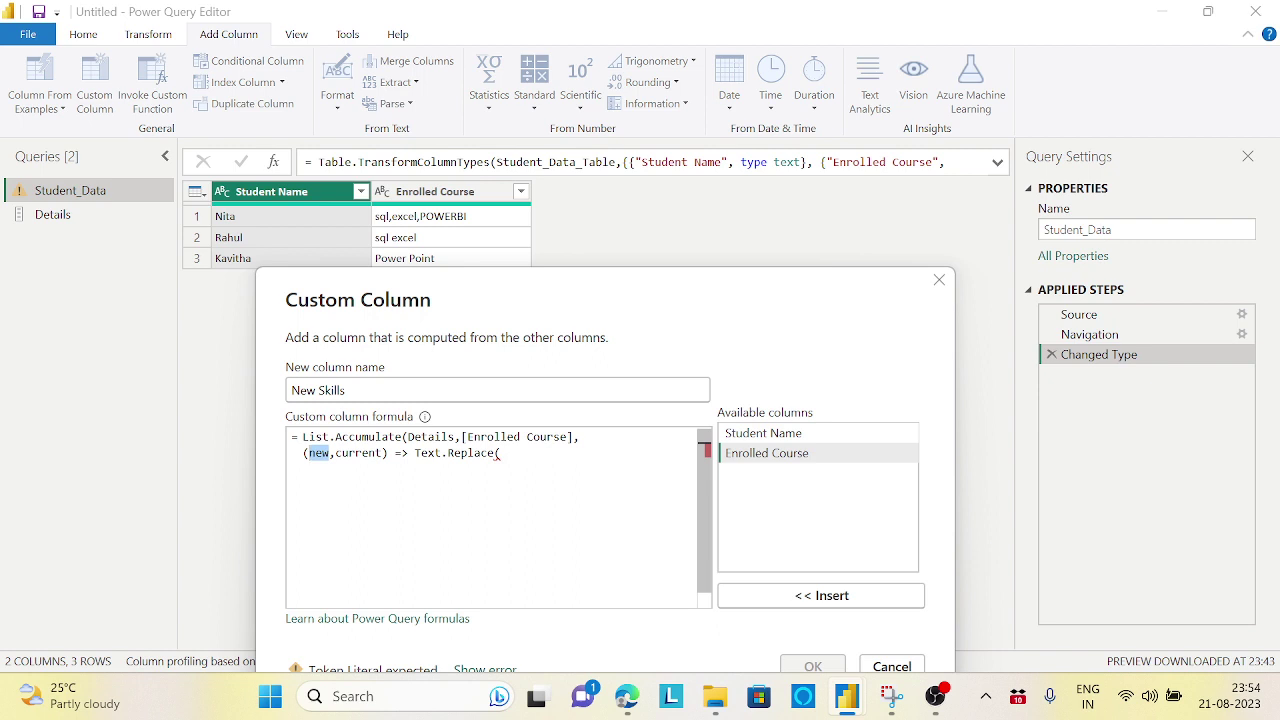
{"action": "left_click", "coordinate": [499, 453]}
{"action": "type", "text": "nw"}
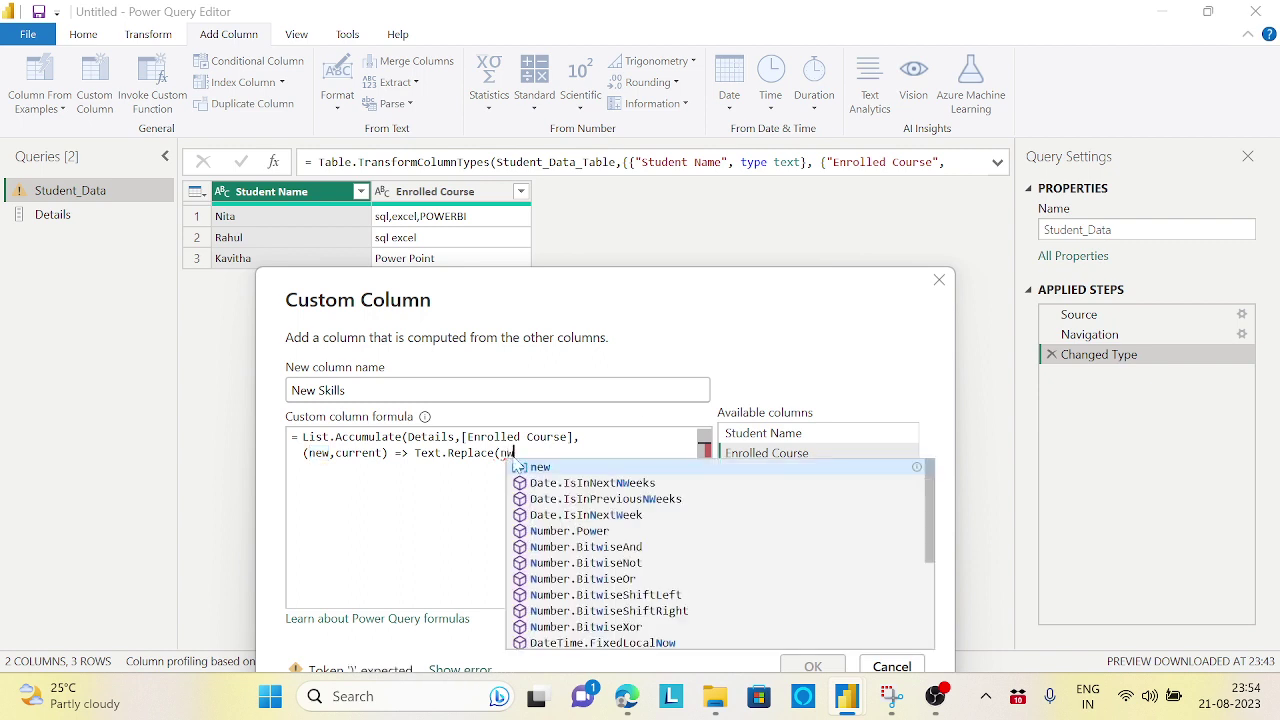
{"action": "key", "text": "BackSpace"}
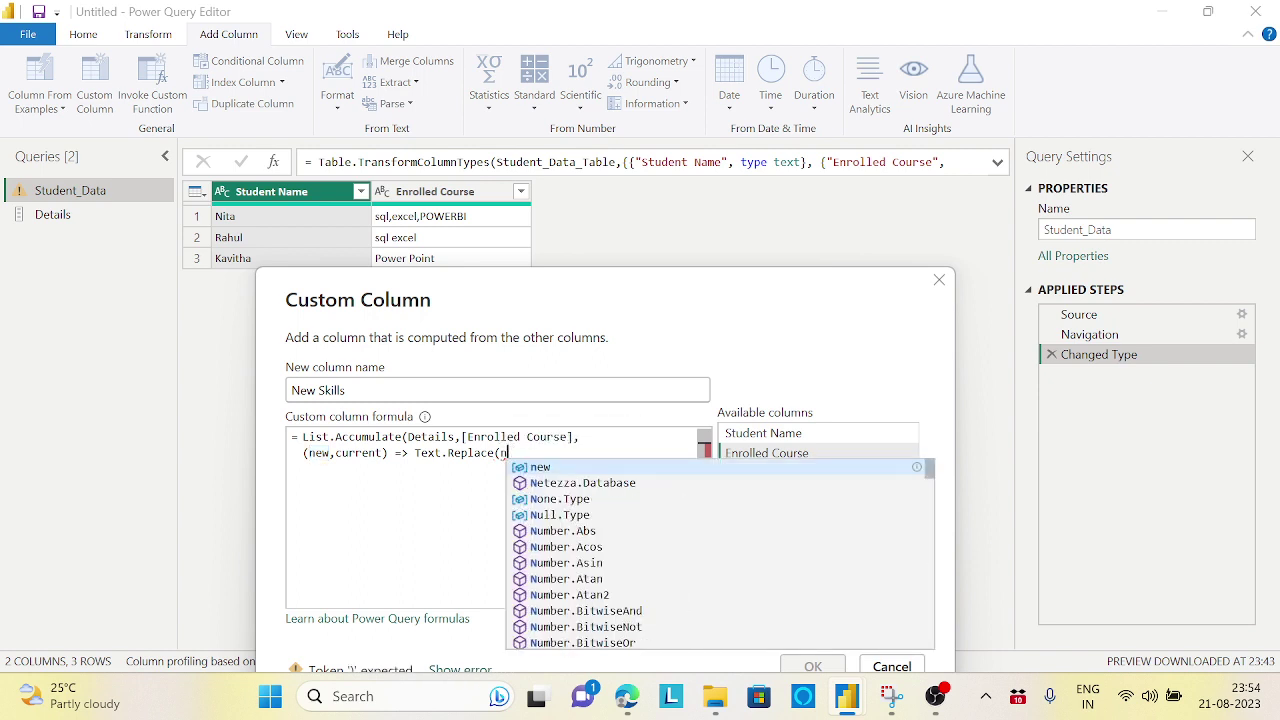
{"action": "type", "text": "ew,"}
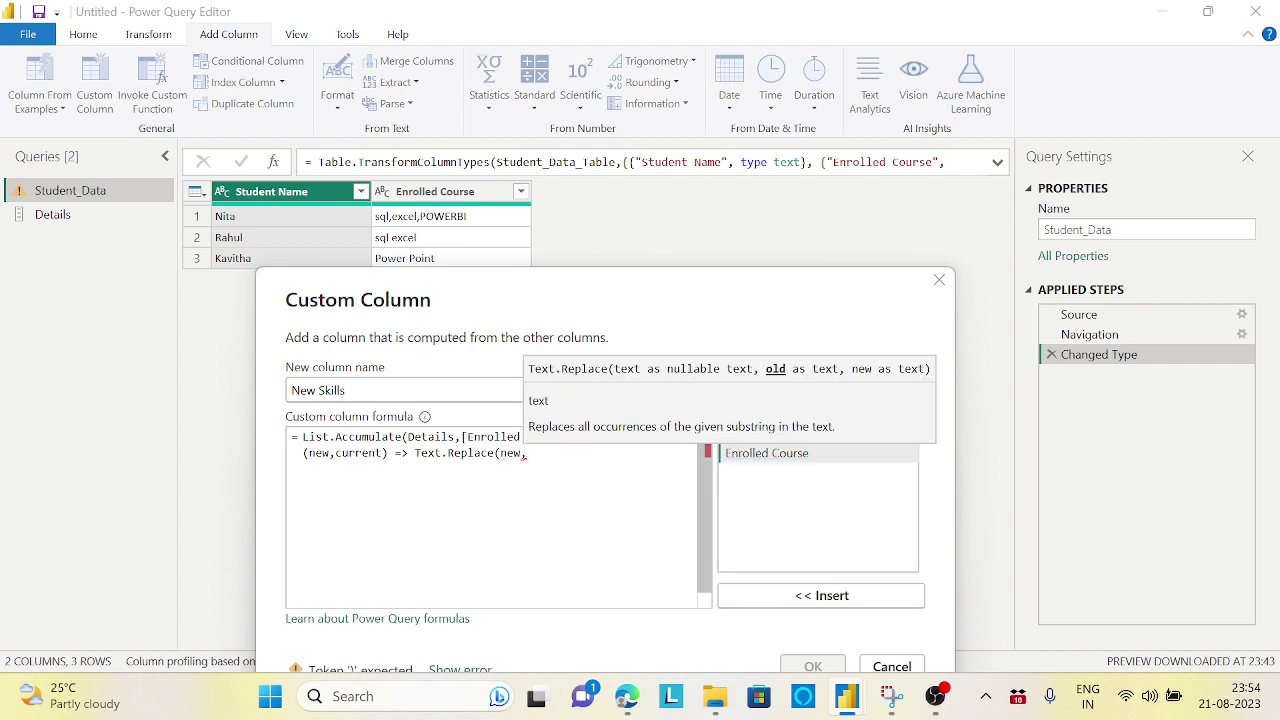
Finish the Text.Replace arguments with current[Before], and current[After])).
{"action": "left_click_drag", "start_coordinate": [527, 453], "coordinate": [384, 453]}
{"action": "left_click", "coordinate": [527, 453]}
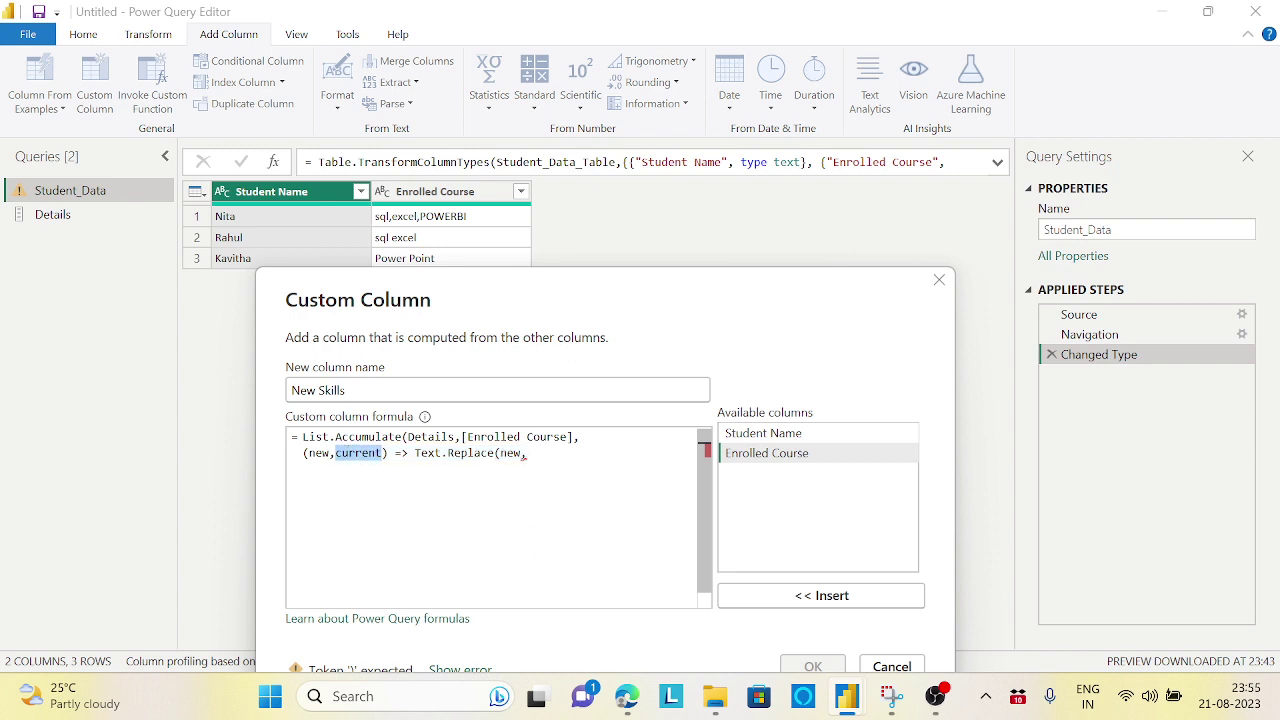
{"action": "left_click", "coordinate": [527, 453]}
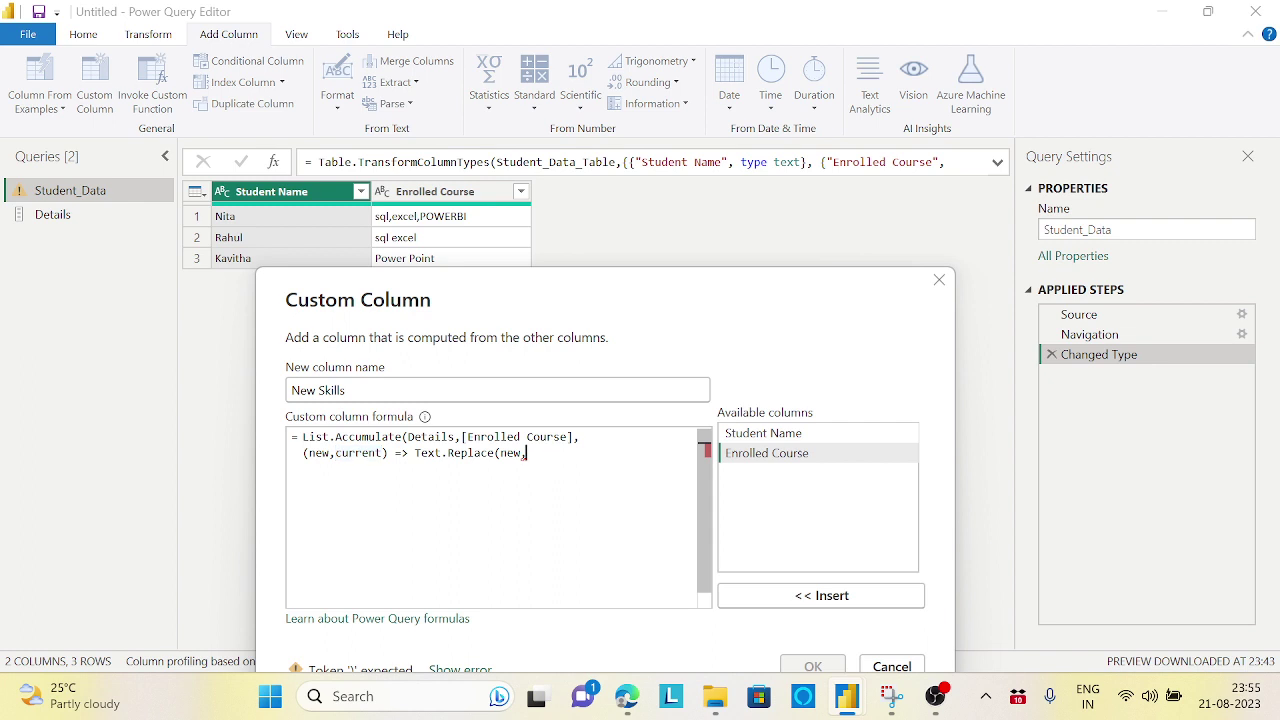
{"action": "type", "text": "c"}
{"action": "key", "text": "BackSpace"}
{"action": "type", "text": "current["}
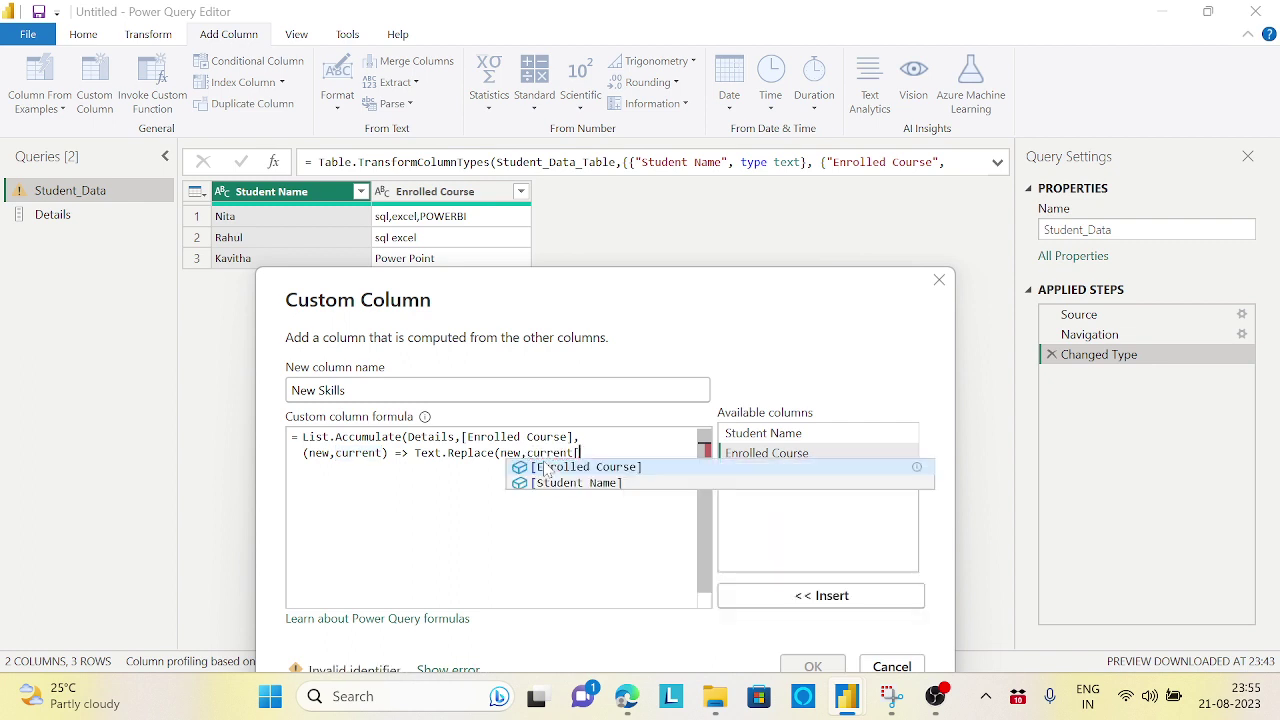
{"action": "type", "text": "Befr"}
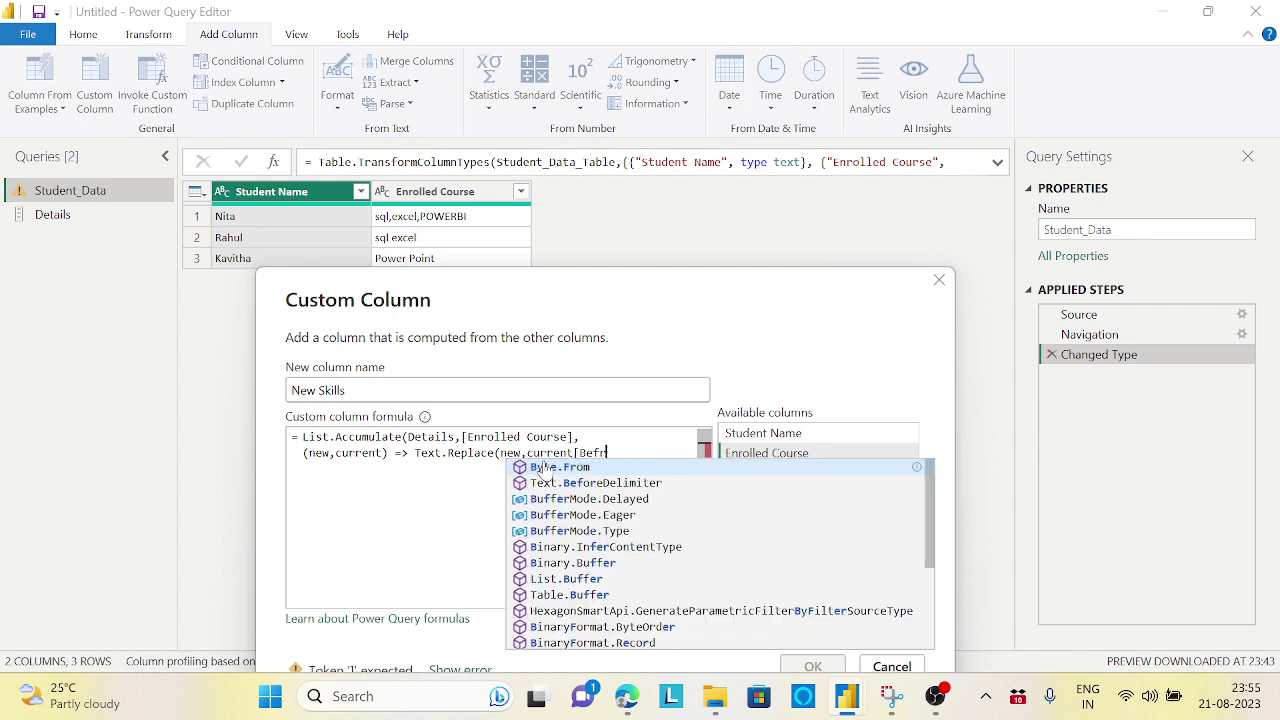
{"action": "key", "text": "BackSpace"}
{"action": "type", "text": "or"}
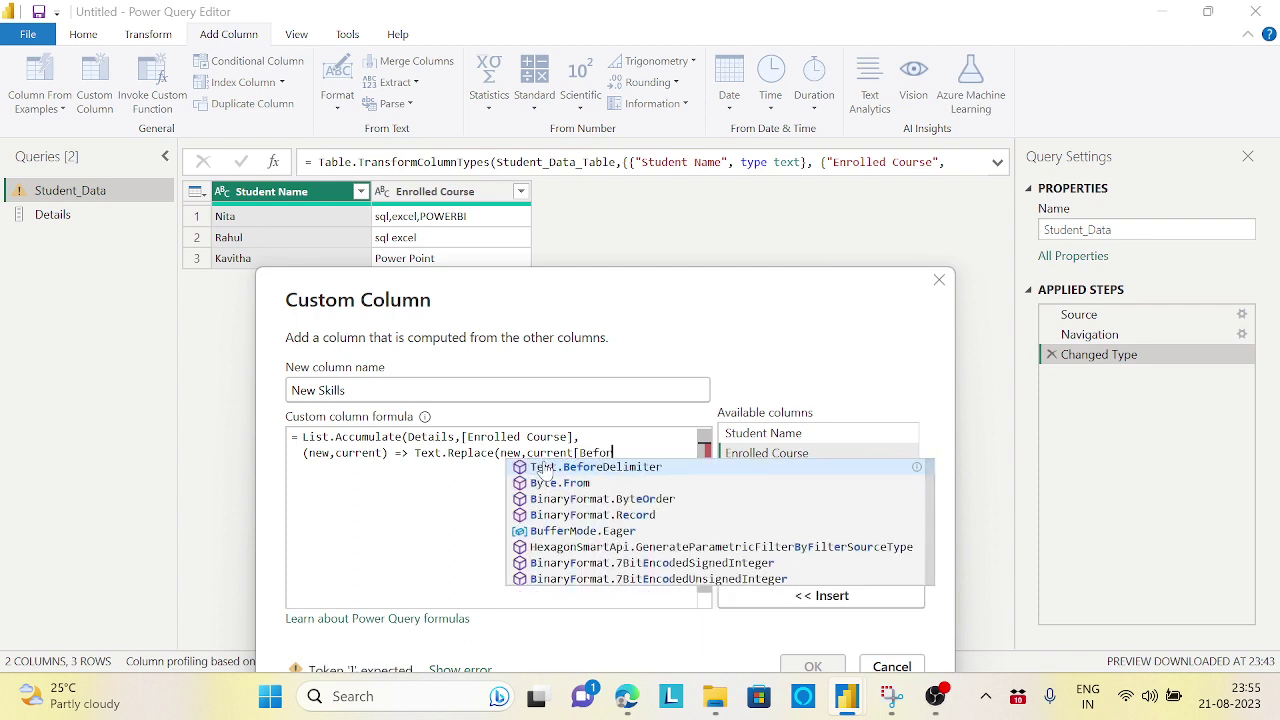
{"action": "type", "text": "e]"}
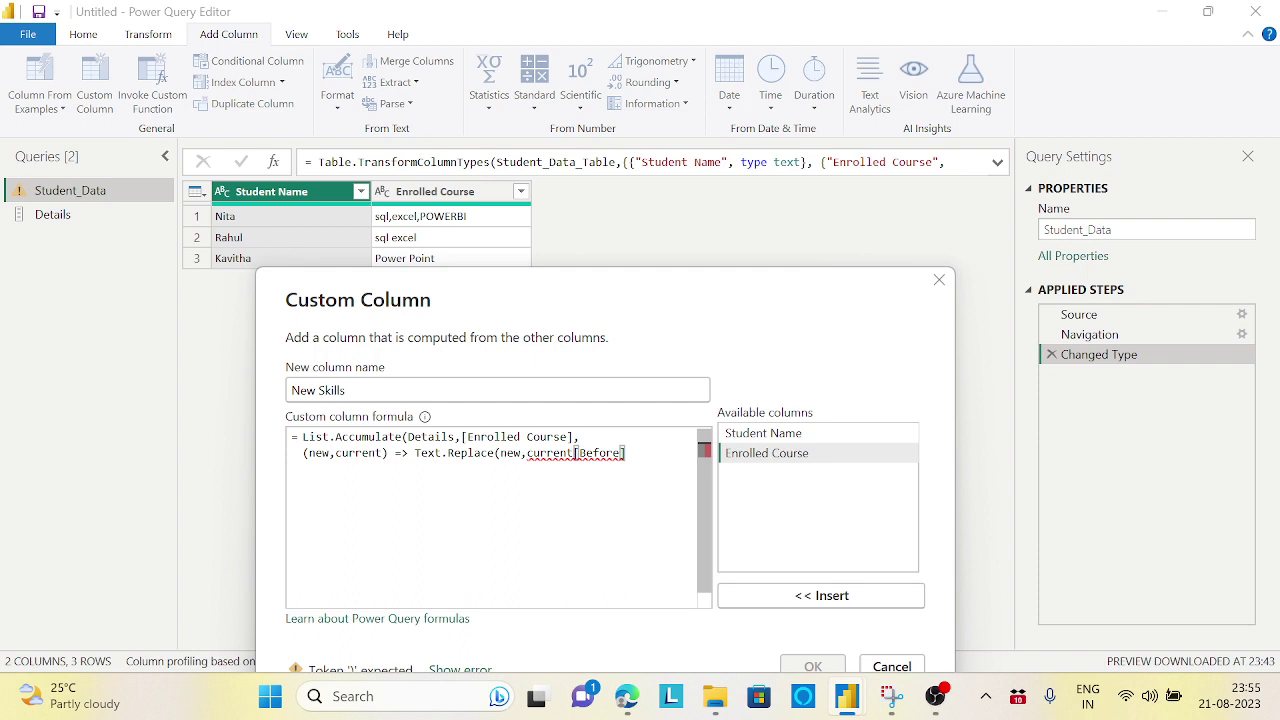
{"action": "type", "text": ","}
{"action": "key", "text": "Return"}
{"action": "type", "text": "c"}
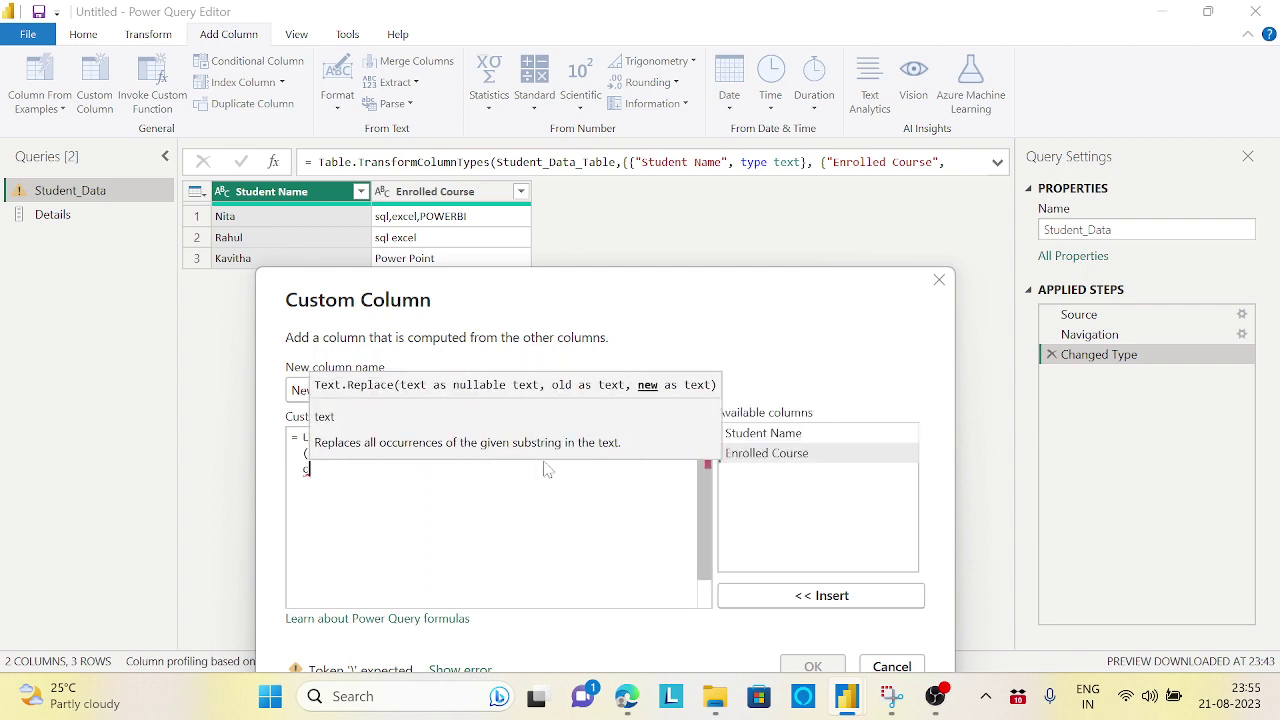
{"action": "type", "text": "urrent["}
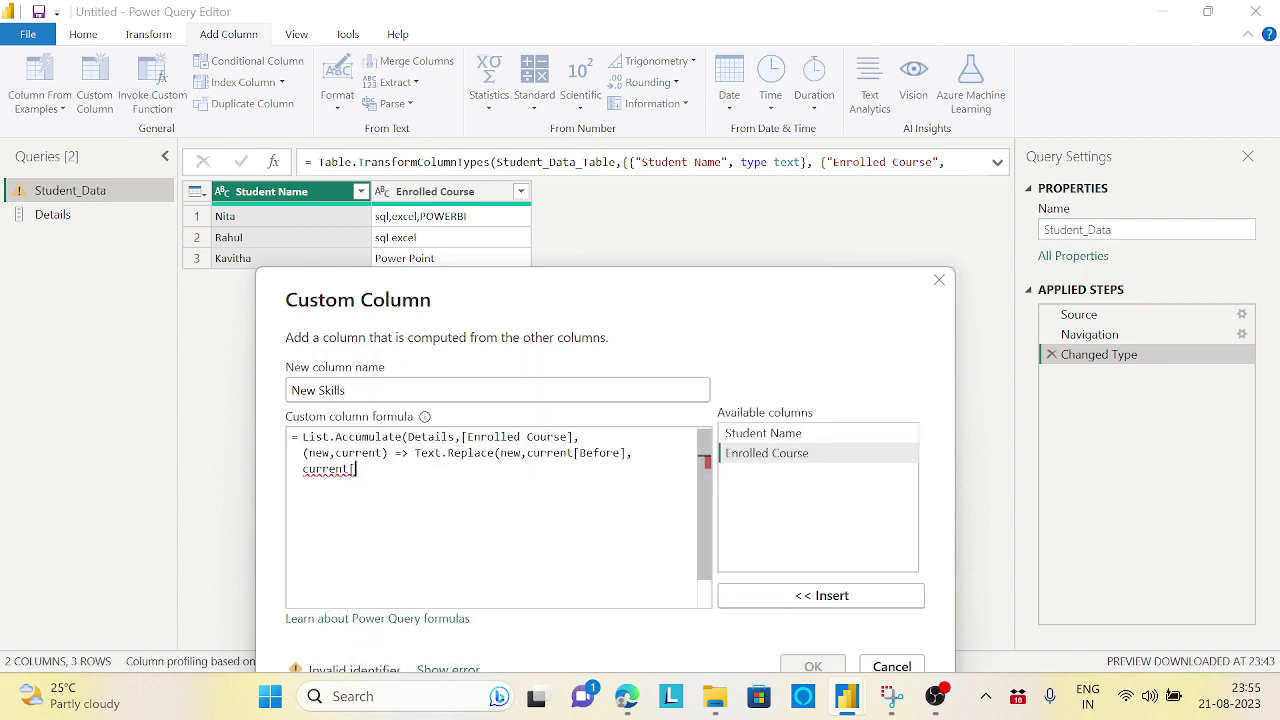
{"action": "type", "text": "Af"}
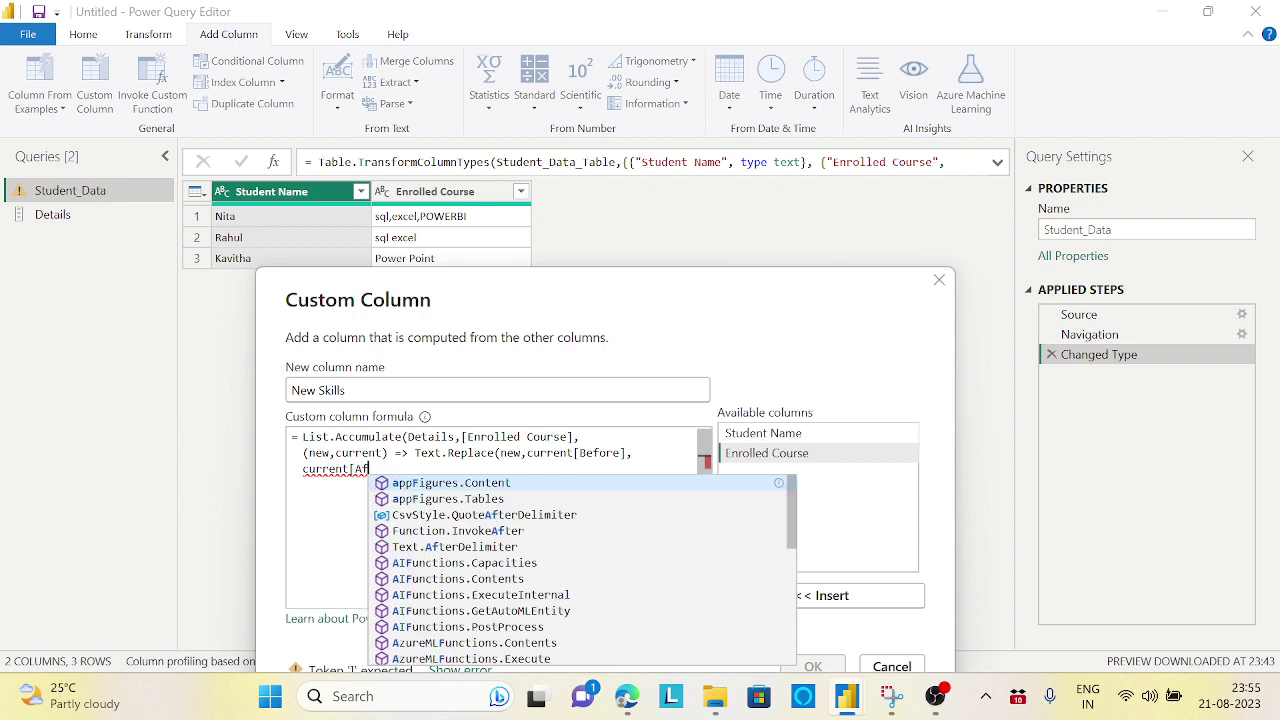
{"action": "type", "text": "ter])"}
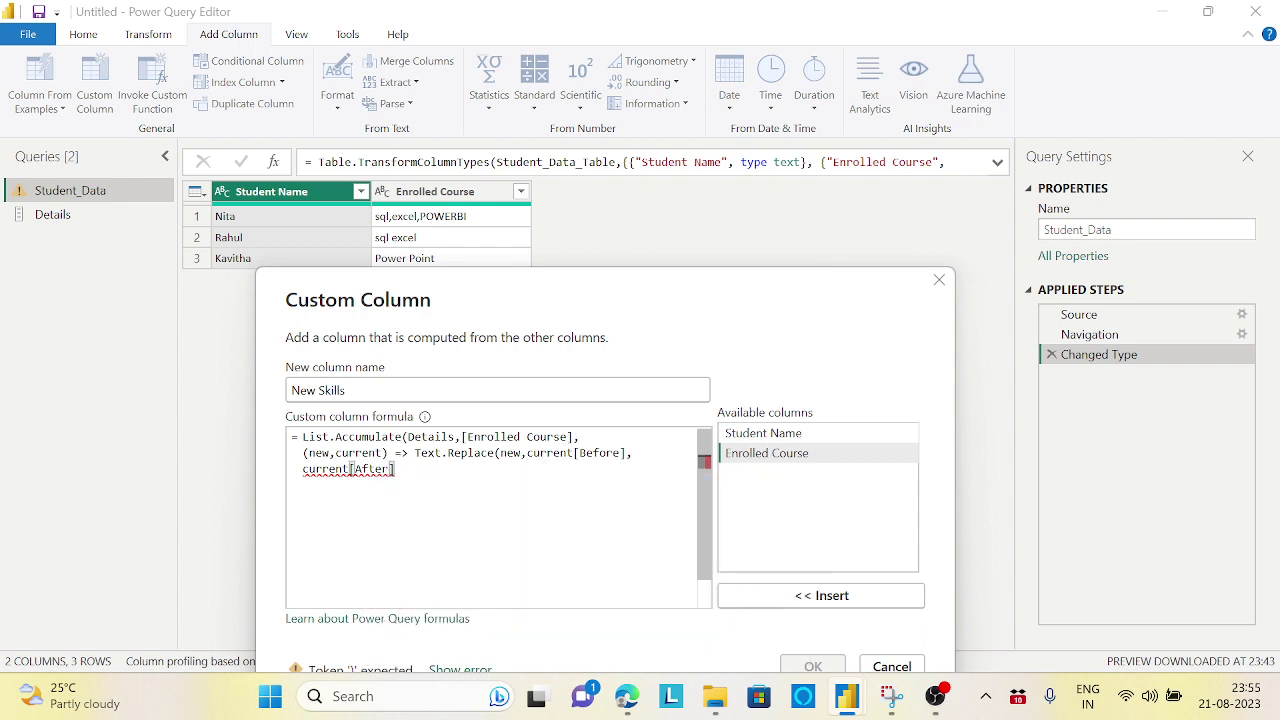
{"action": "type", "text": ")"}
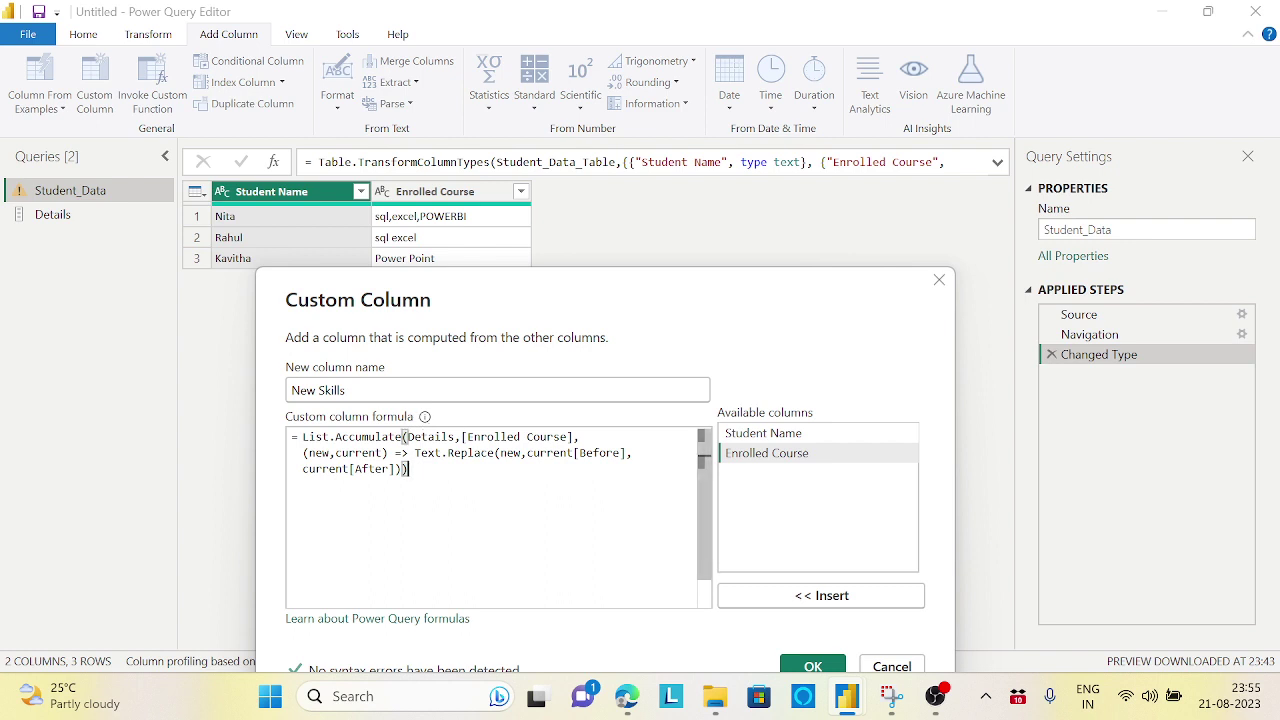
{"action": "left_click_drag", "start_coordinate": [406, 437], "coordinate": [456, 437]}
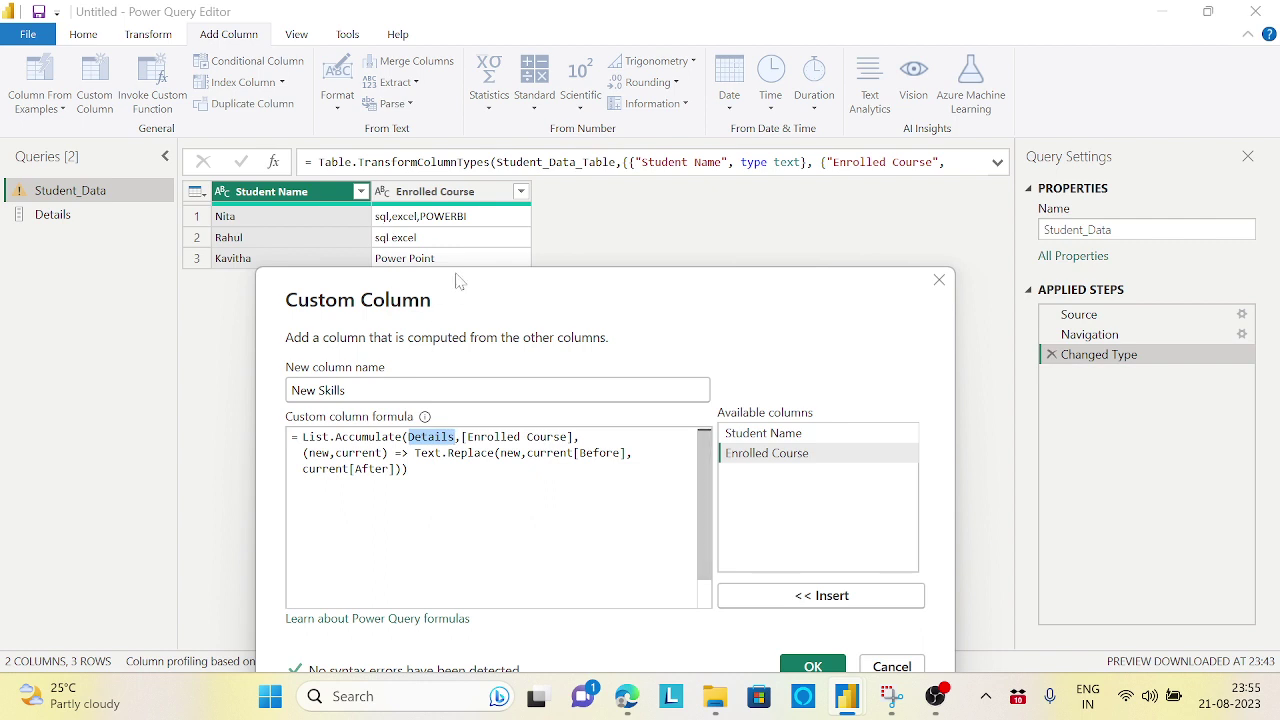
{"action": "left_click", "coordinate": [314, 452]}
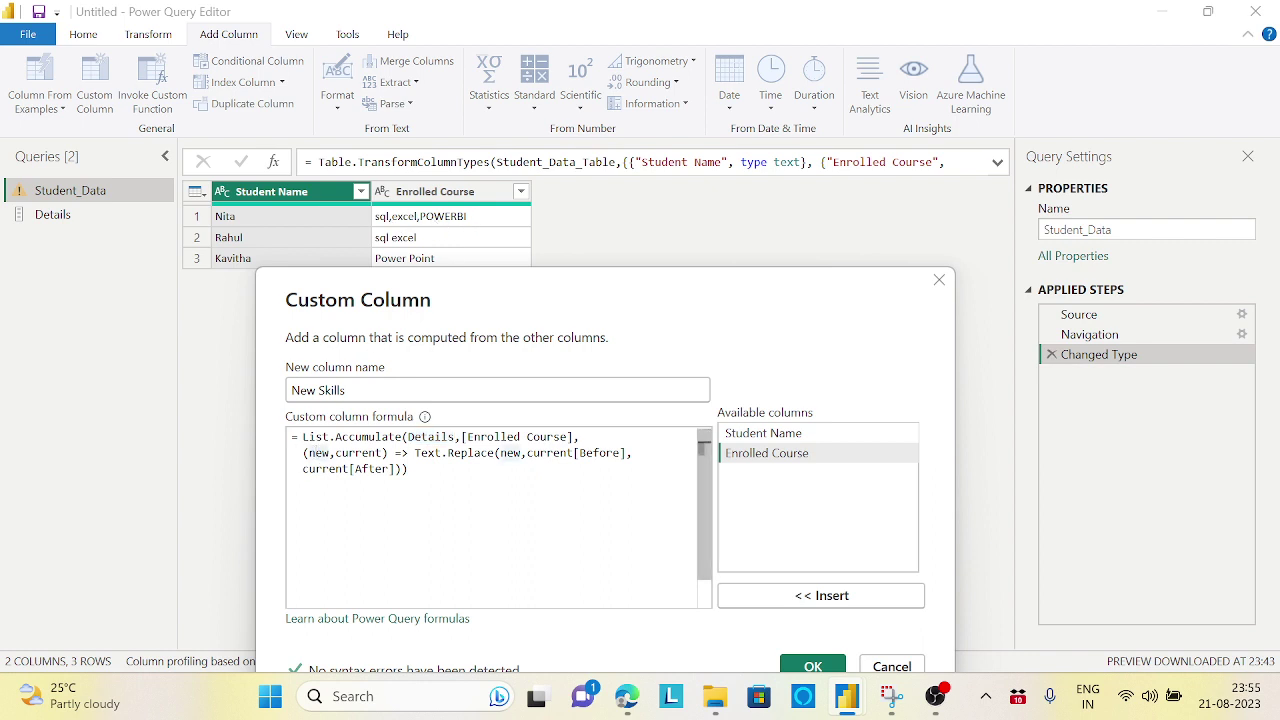
{"action": "left_click_drag", "start_coordinate": [310, 452], "coordinate": [326, 452]}
{"action": "mouse_move", "coordinate": [430, 437]}
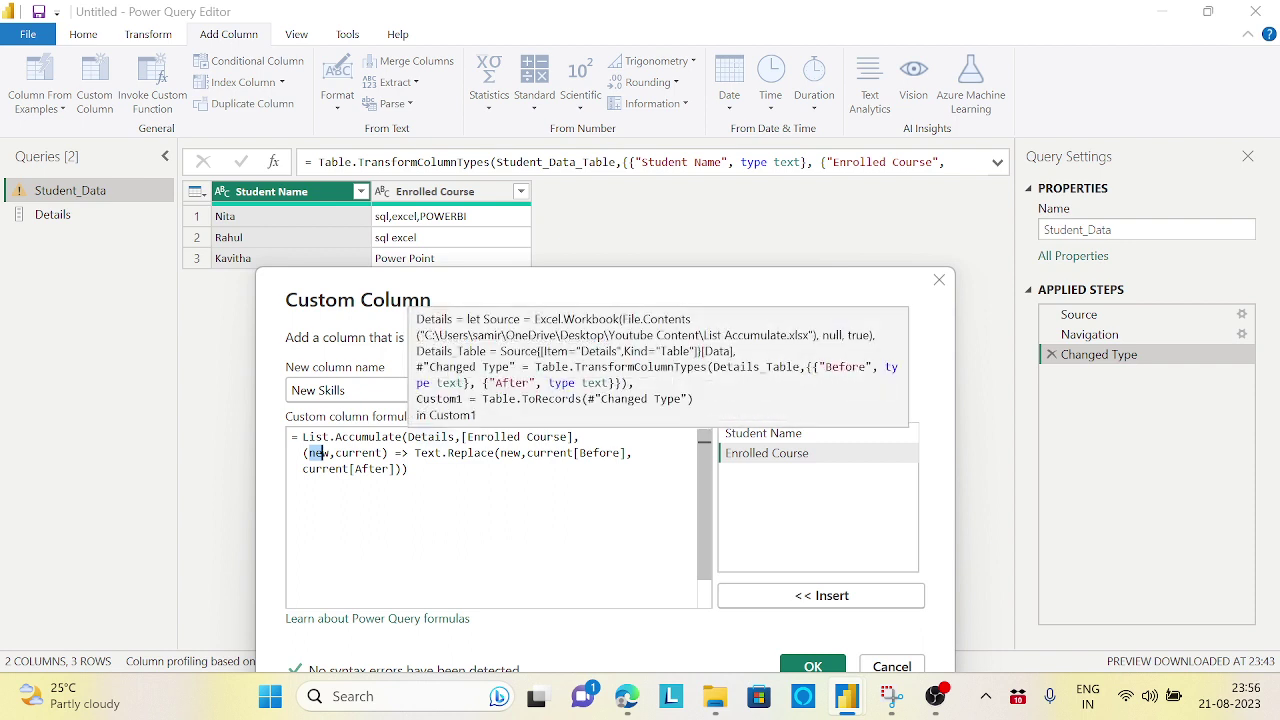
{"action": "left_click_drag", "start_coordinate": [318, 453], "coordinate": [324, 453]}
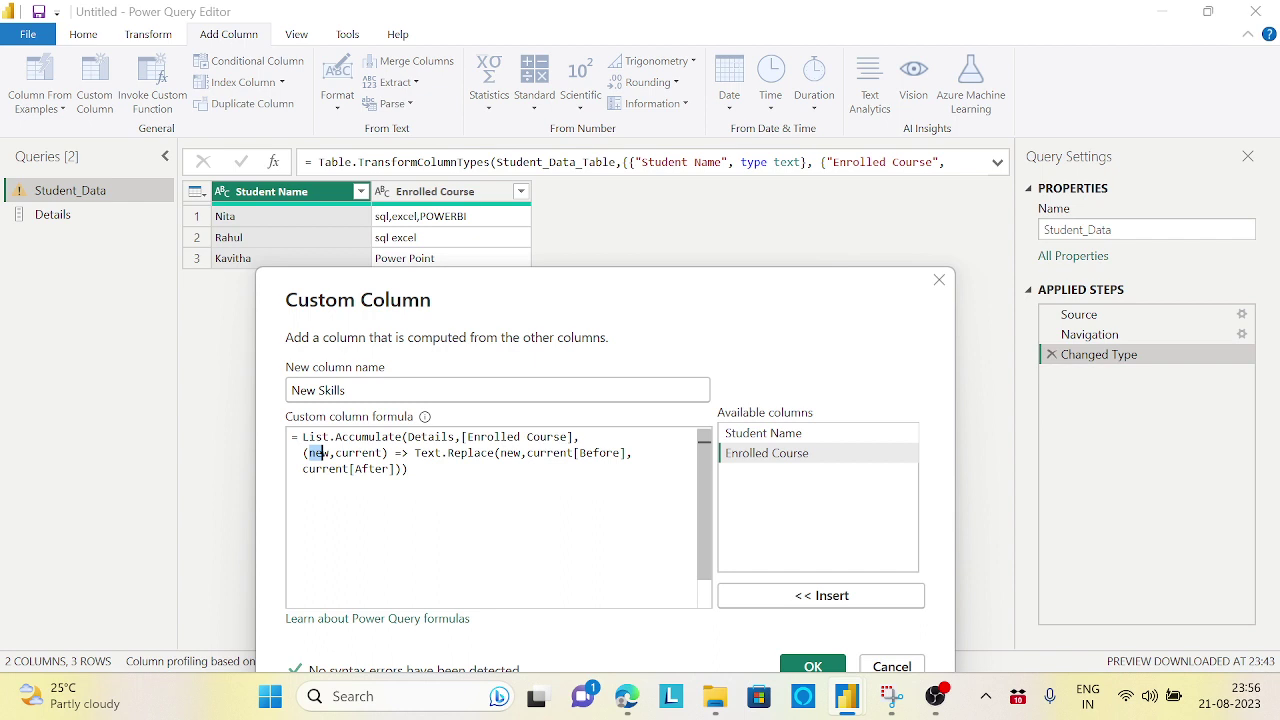
{"action": "left_click", "coordinate": [380, 490]}
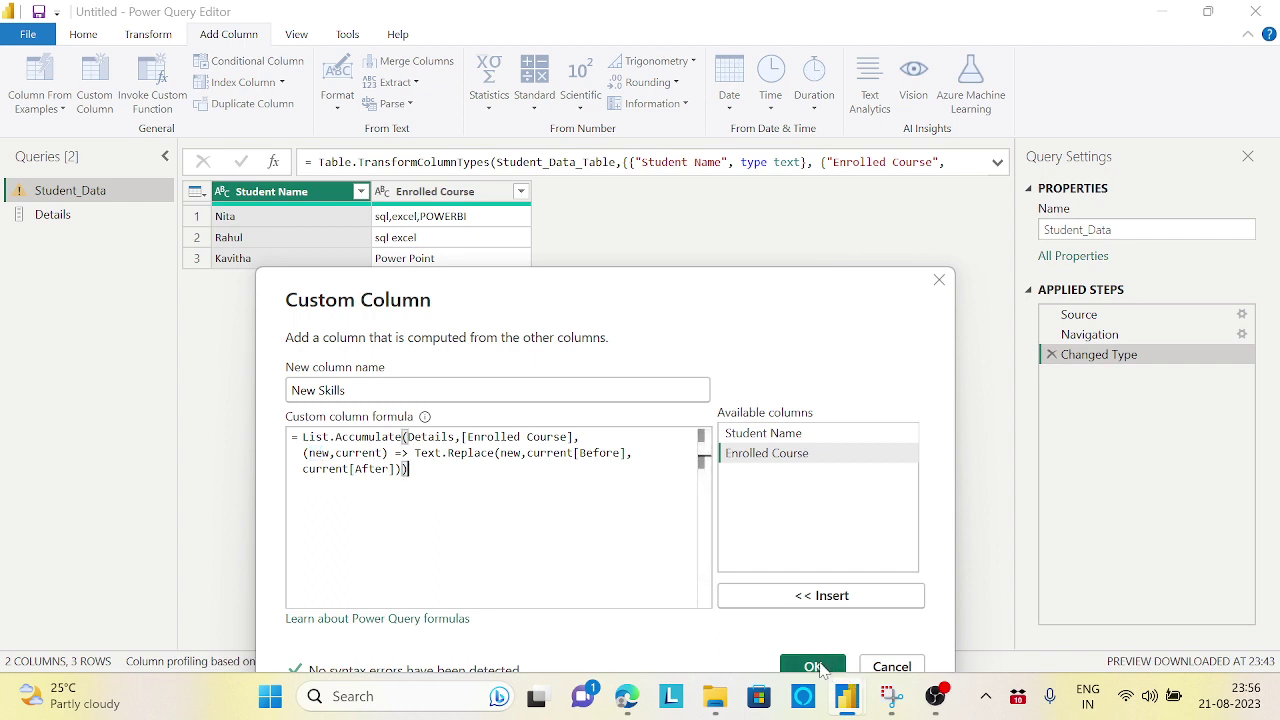
Add the New Skills column and set its data type to Text.
{"action": "left_click", "coordinate": [814, 666]}
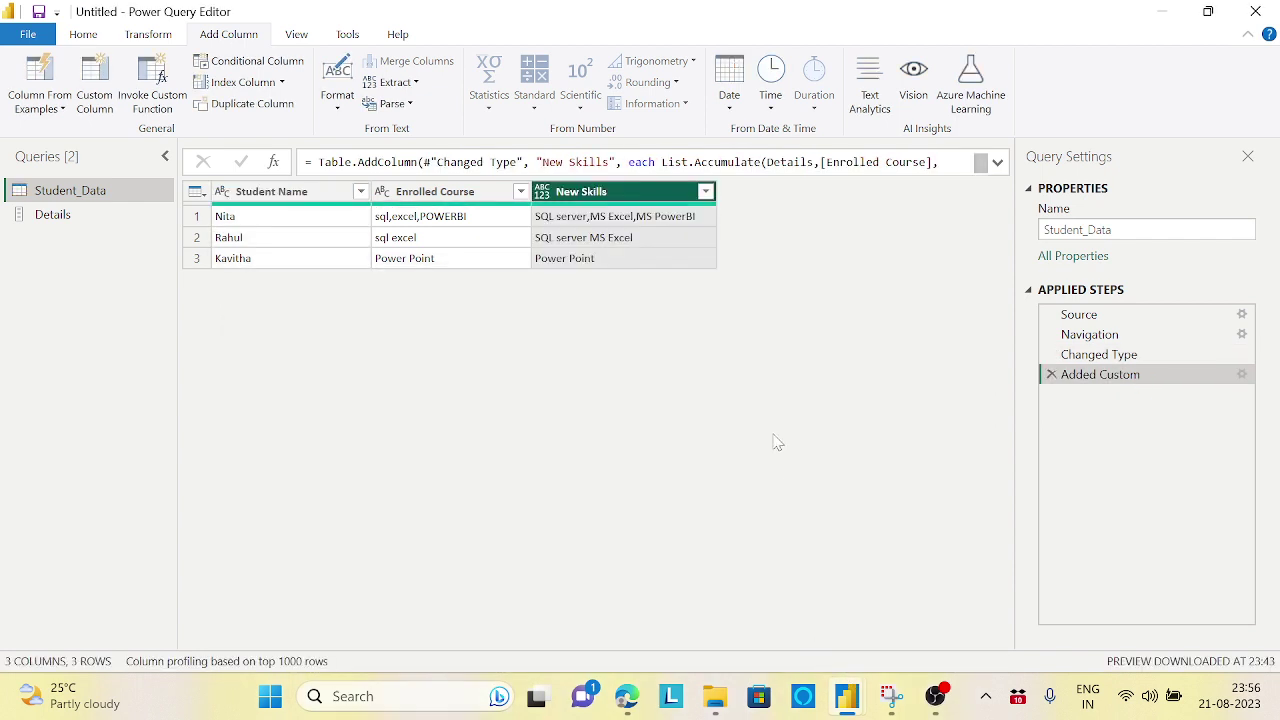
{"action": "left_click", "coordinate": [541, 191]}
{"action": "left_click", "coordinate": [588, 401]}
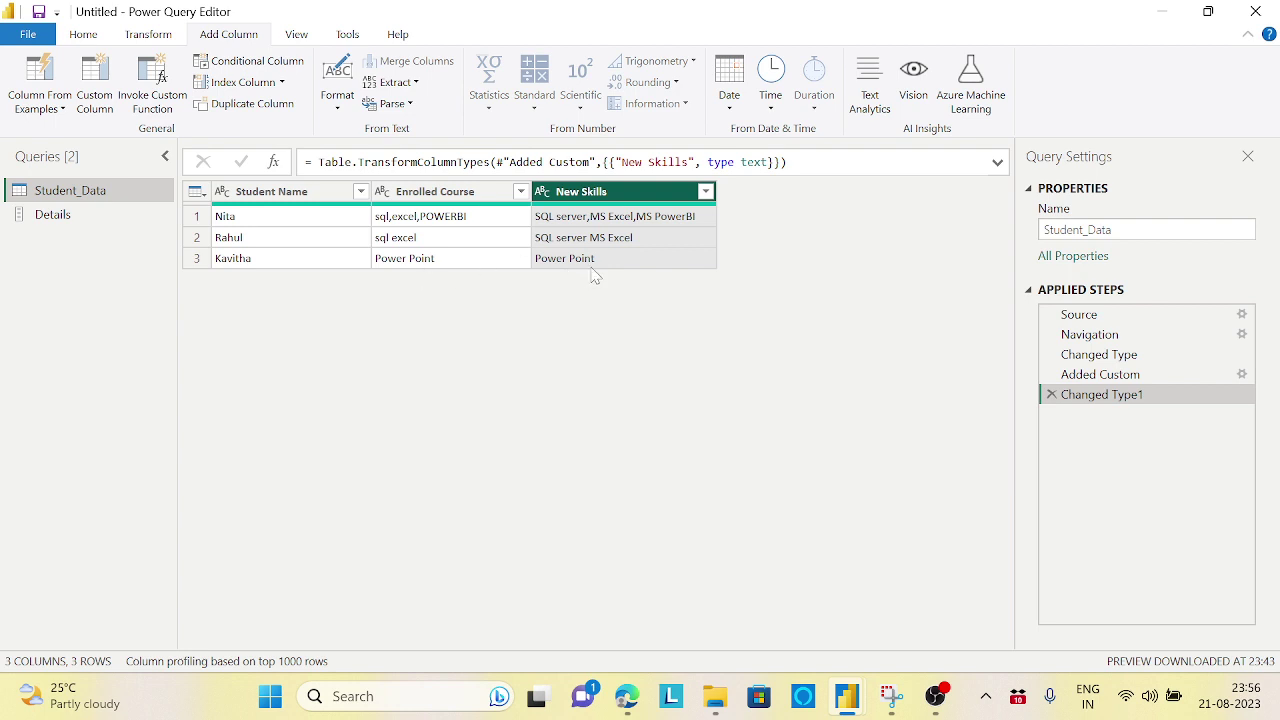
Remove the Enrolled Course column and open Student_Data's M code in the Advanced Editor.
{"action": "right_click", "coordinate": [470, 203]}
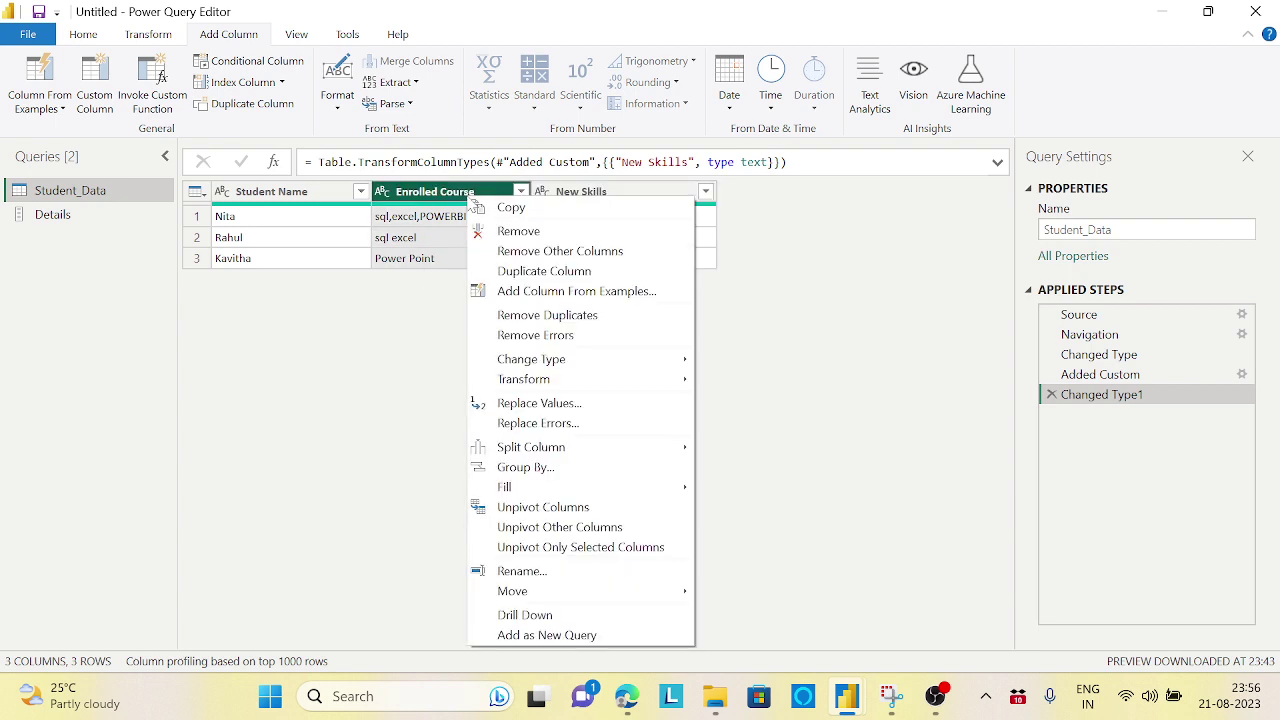
{"action": "left_click", "coordinate": [537, 232]}
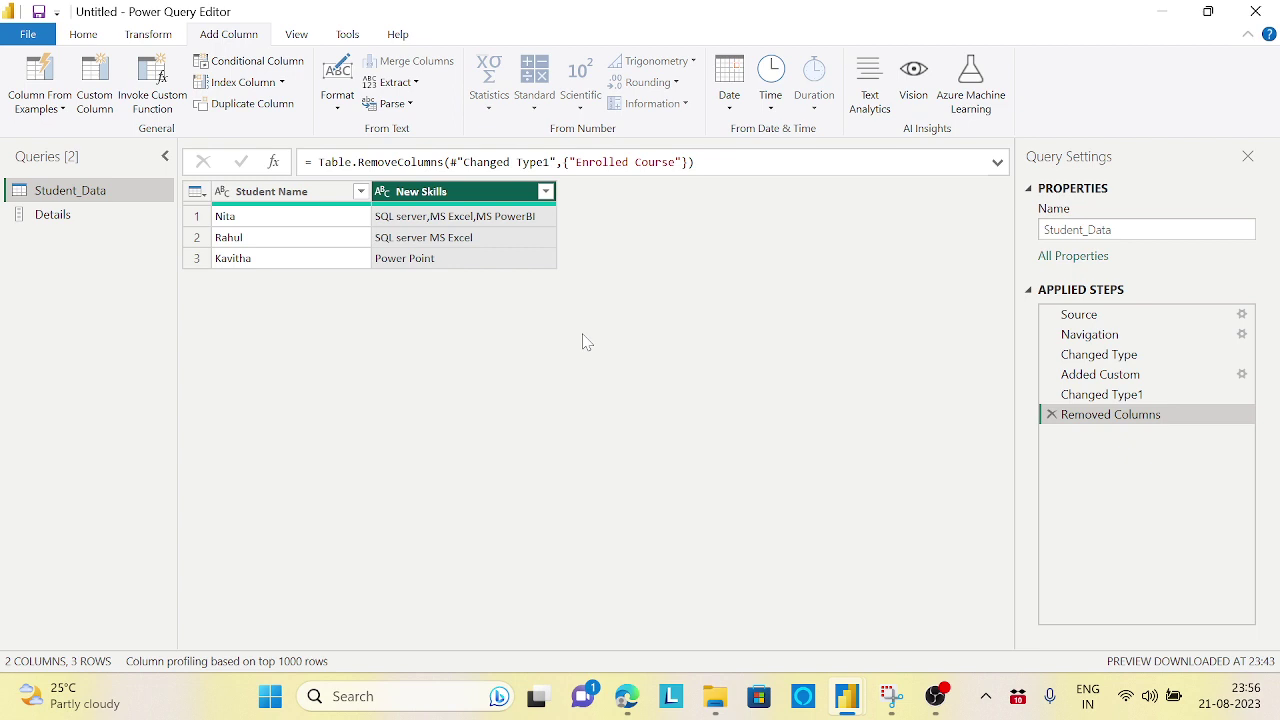
{"action": "right_click", "coordinate": [108, 199]}
{"action": "left_click", "coordinate": [211, 495]}
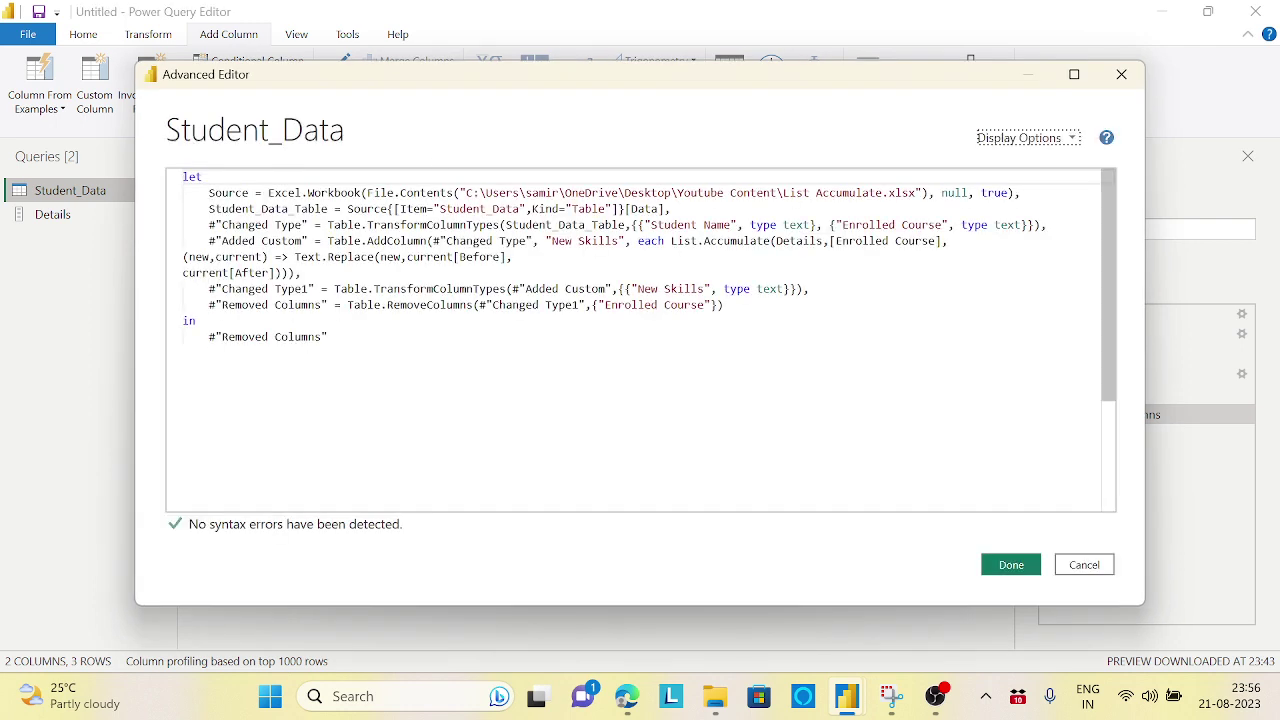
{"action": "left_click_drag", "start_coordinate": [776, 192], "coordinate": [913, 193]}
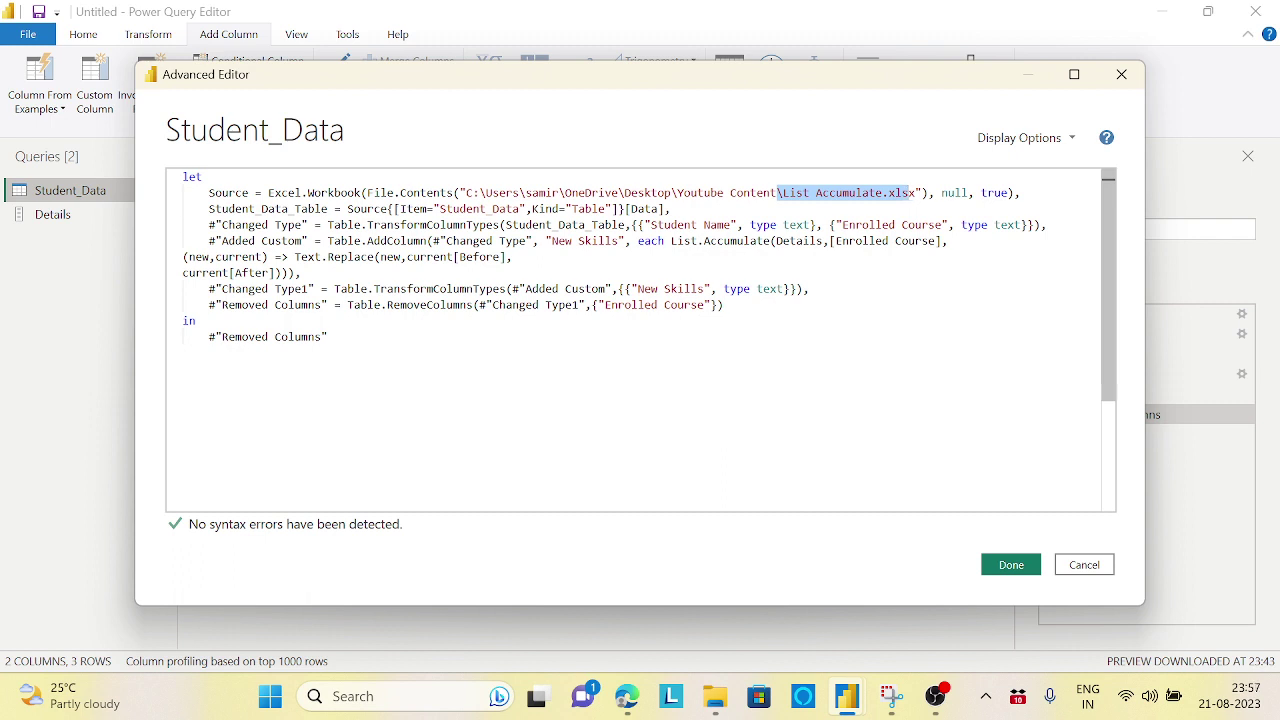
{"action": "mouse_move", "coordinate": [935, 696]}
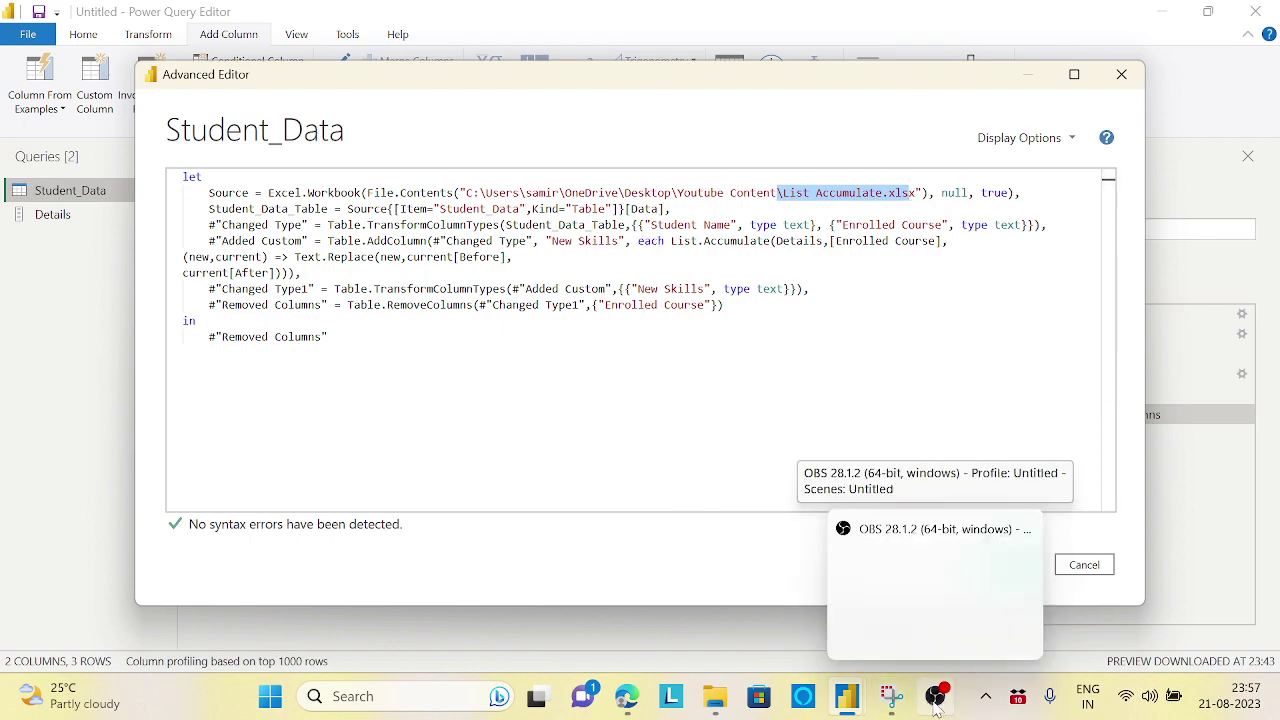